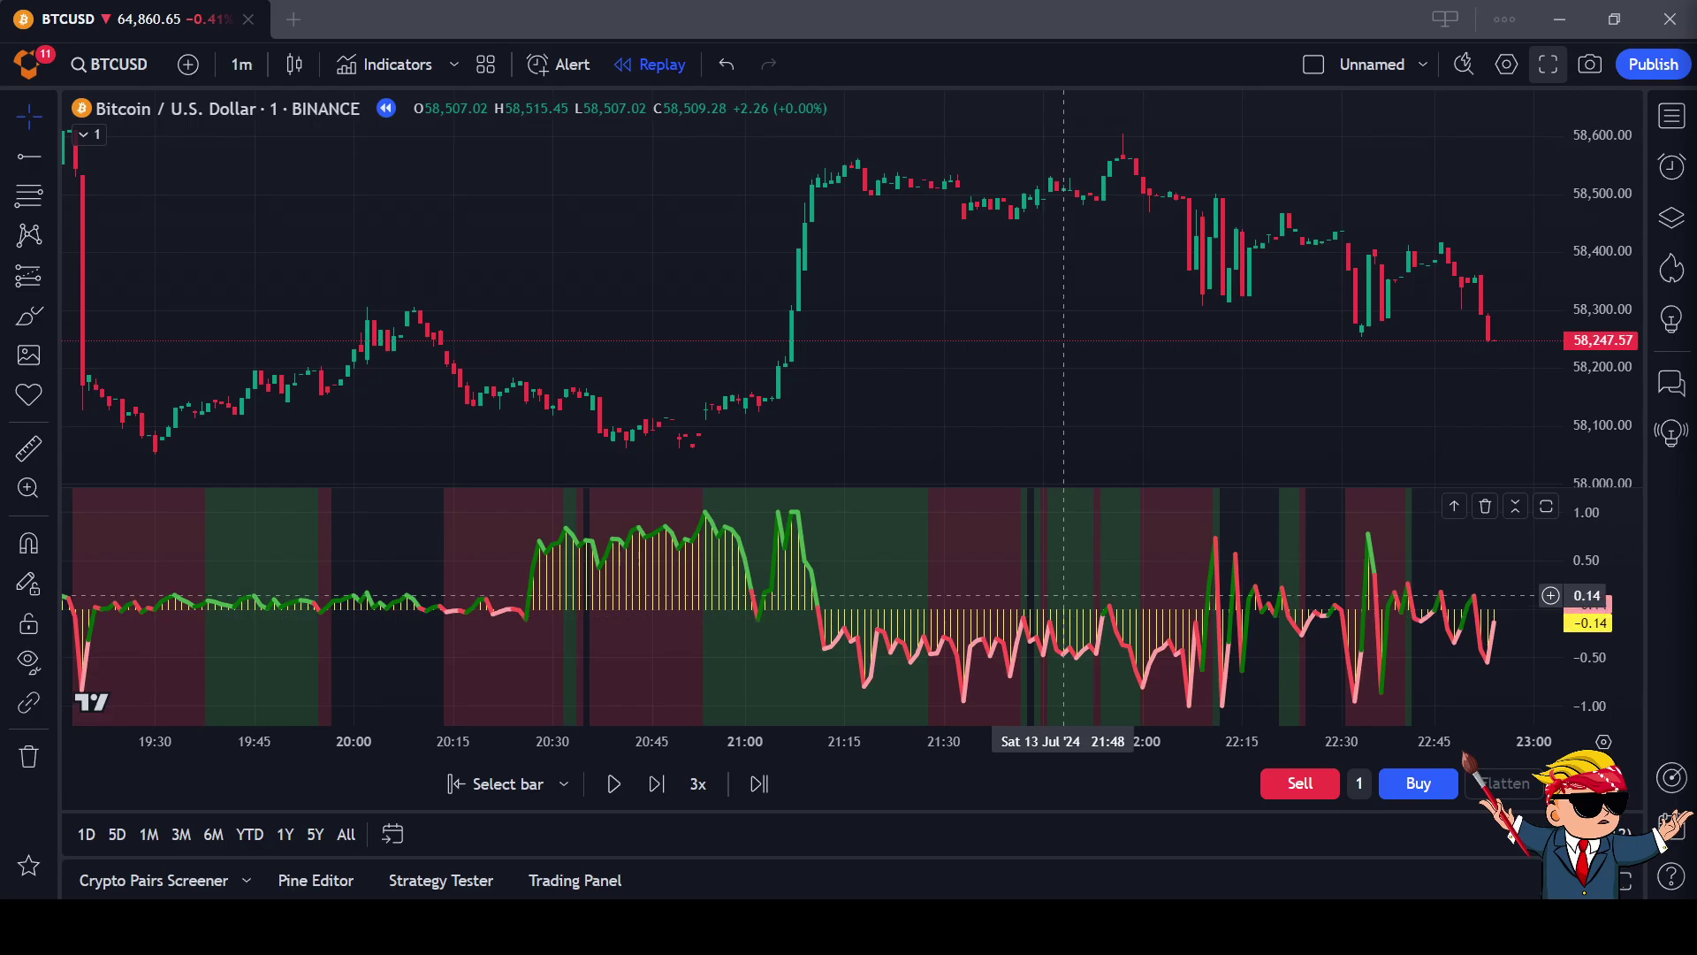
# Play the BTCUSD bar replay forward in two short runs, pausing after each one
pyautogui.scroll(-2, 822, 388)
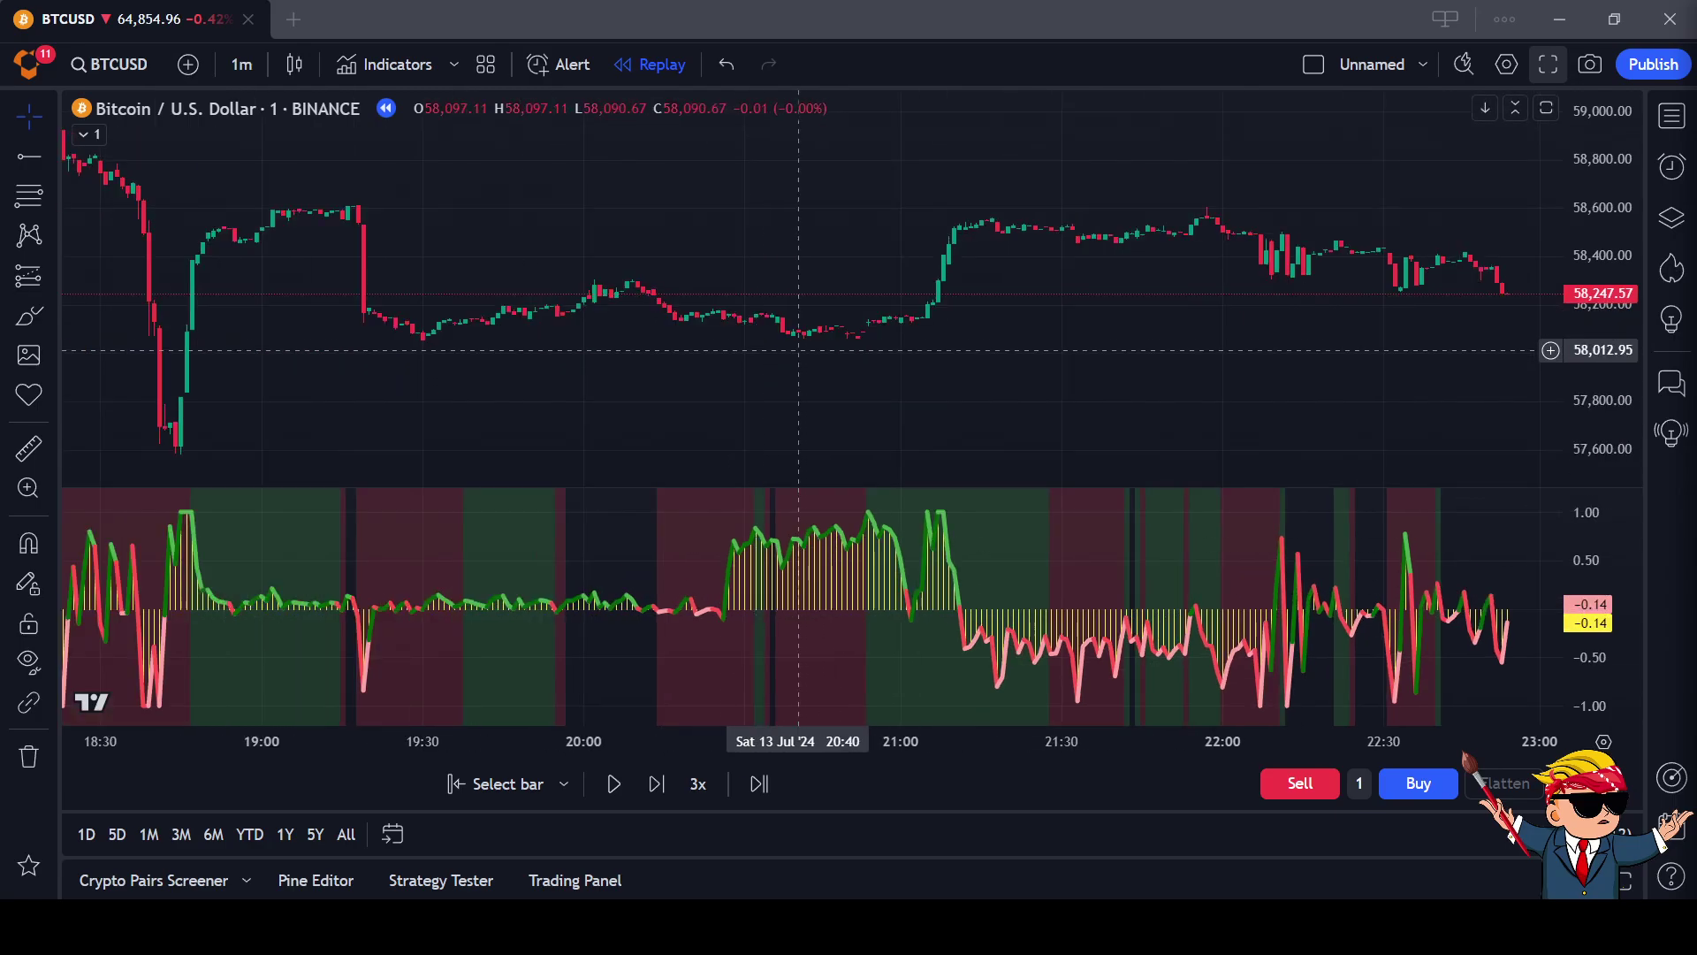
pyautogui.scroll(2, 836, 358)
pyautogui.rightClick(652, 235)
pyautogui.moveTo(999, 332); pyautogui.dragTo(801, 329)
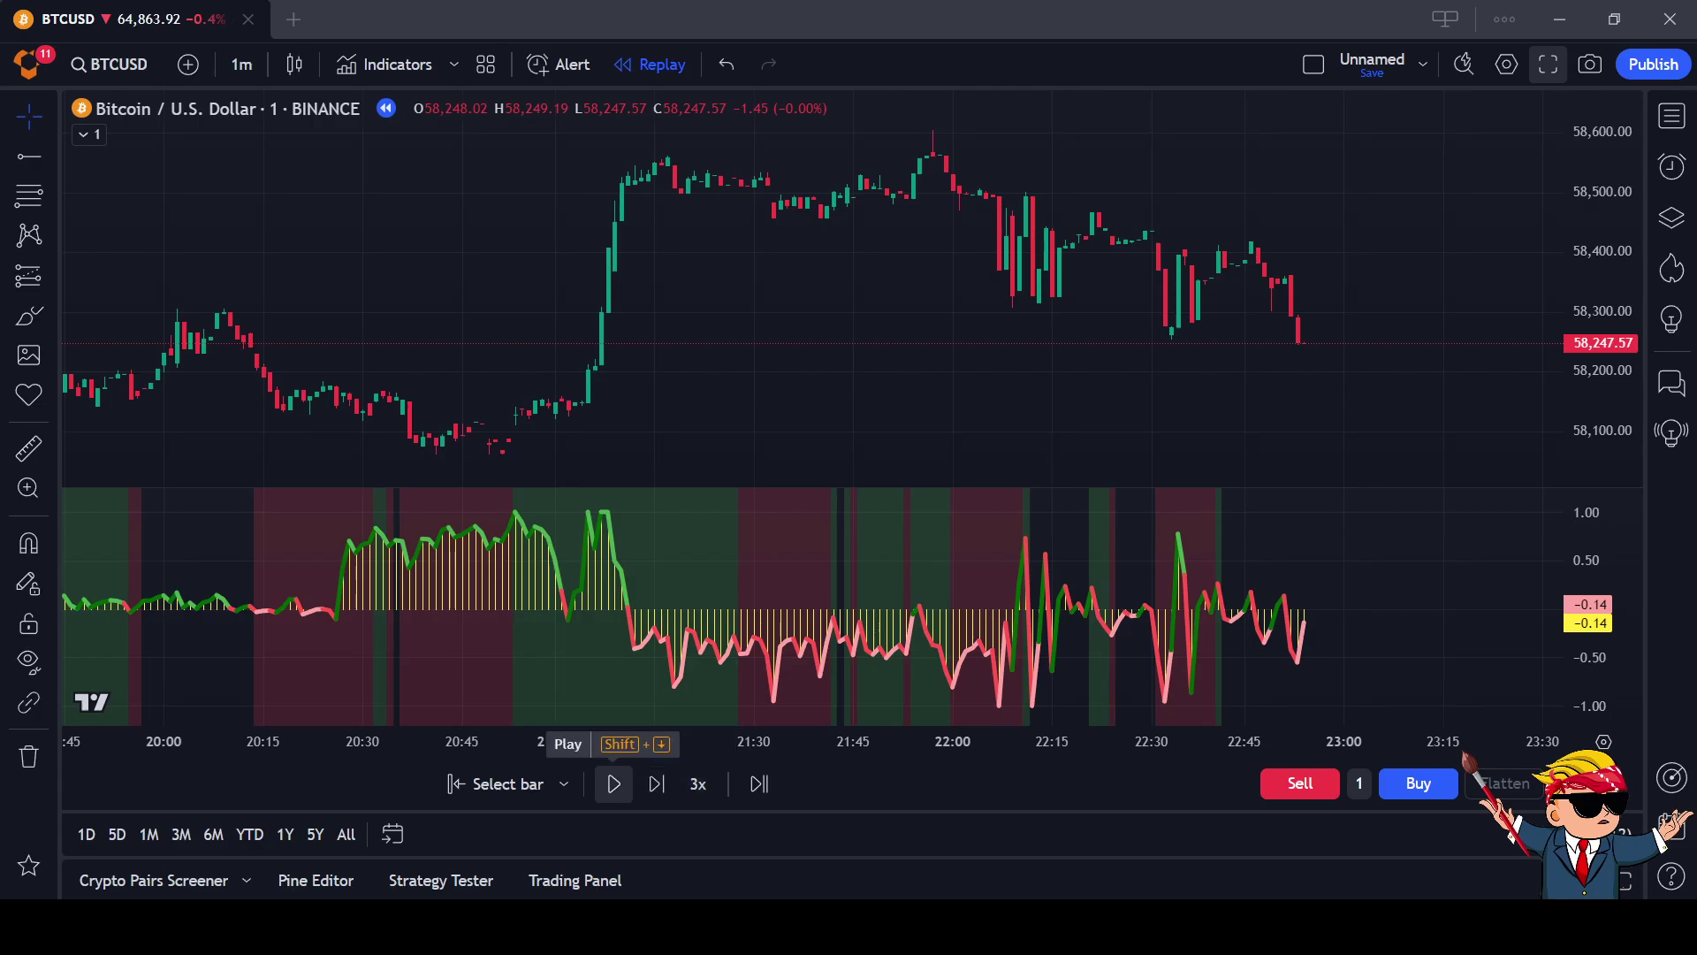
pyautogui.click(613, 784)
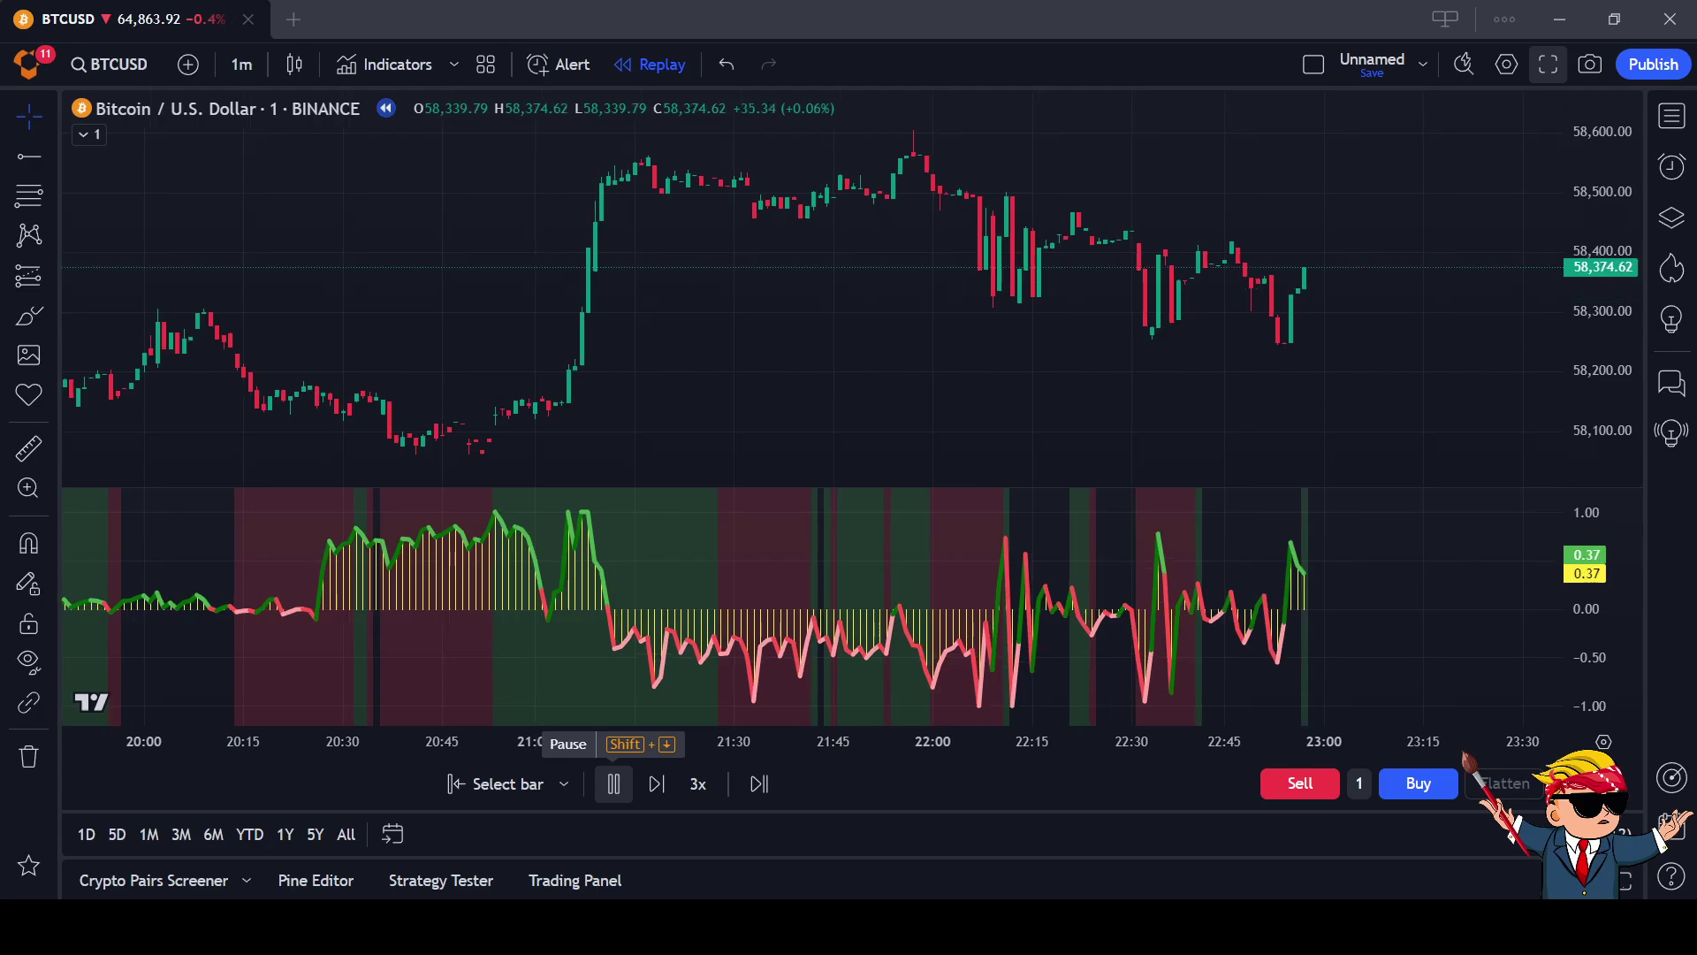
pyautogui.click(614, 784)
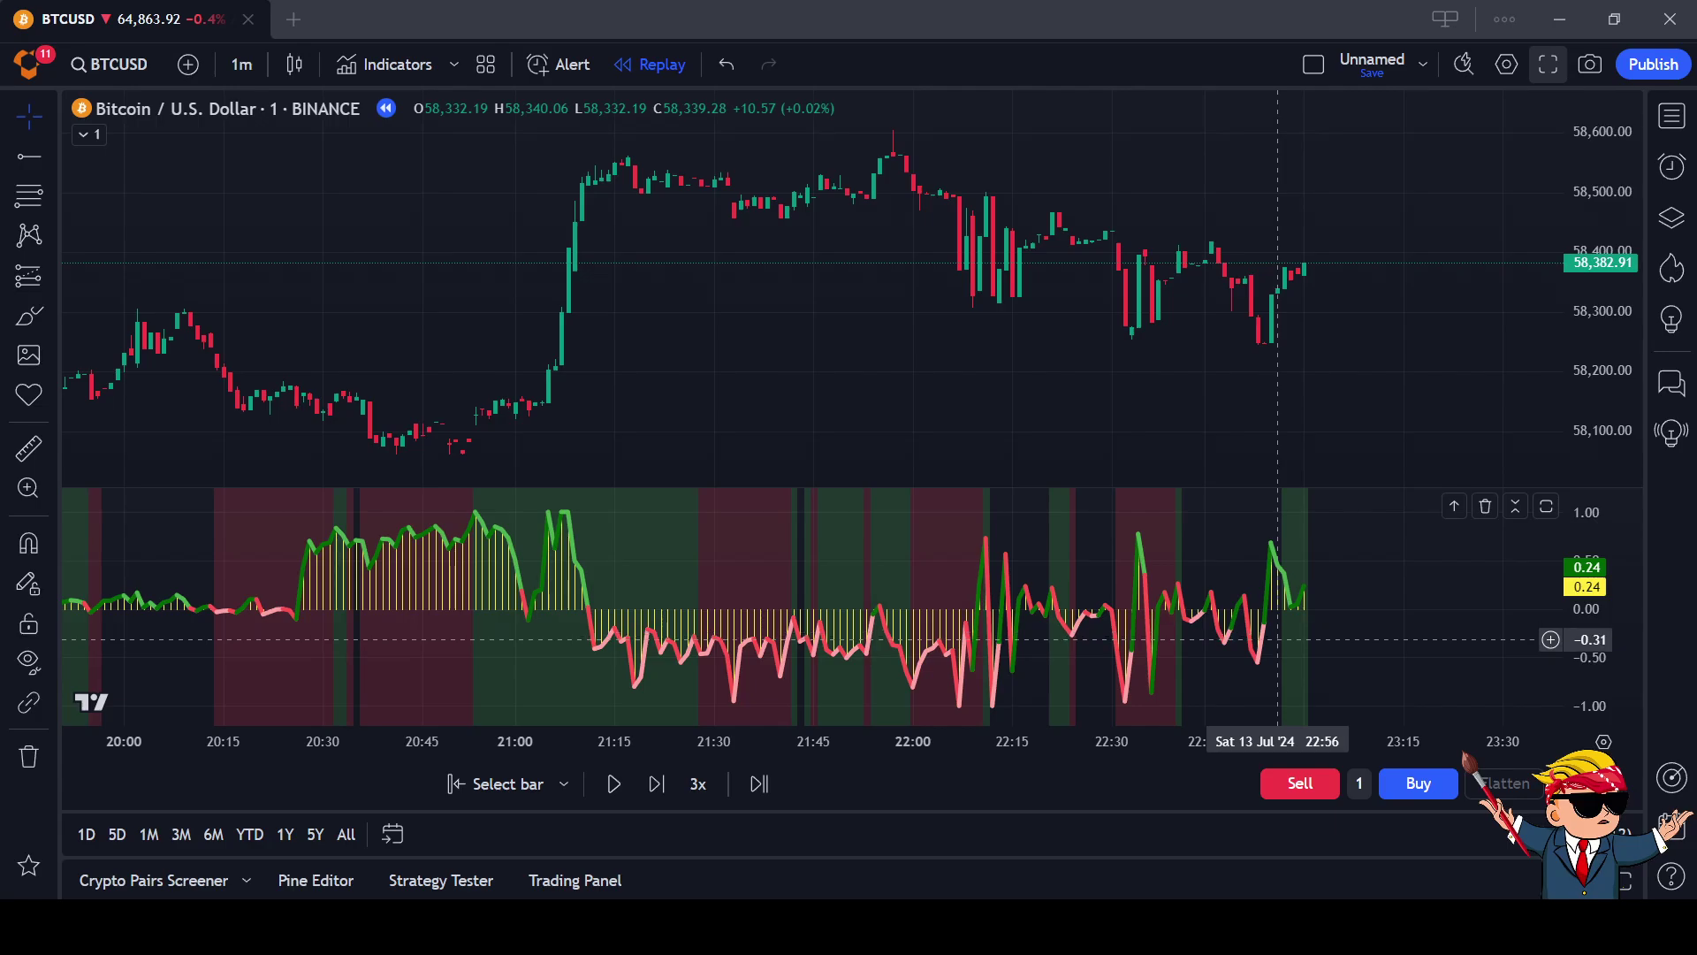
pyautogui.click(613, 784)
pyautogui.click(613, 784)
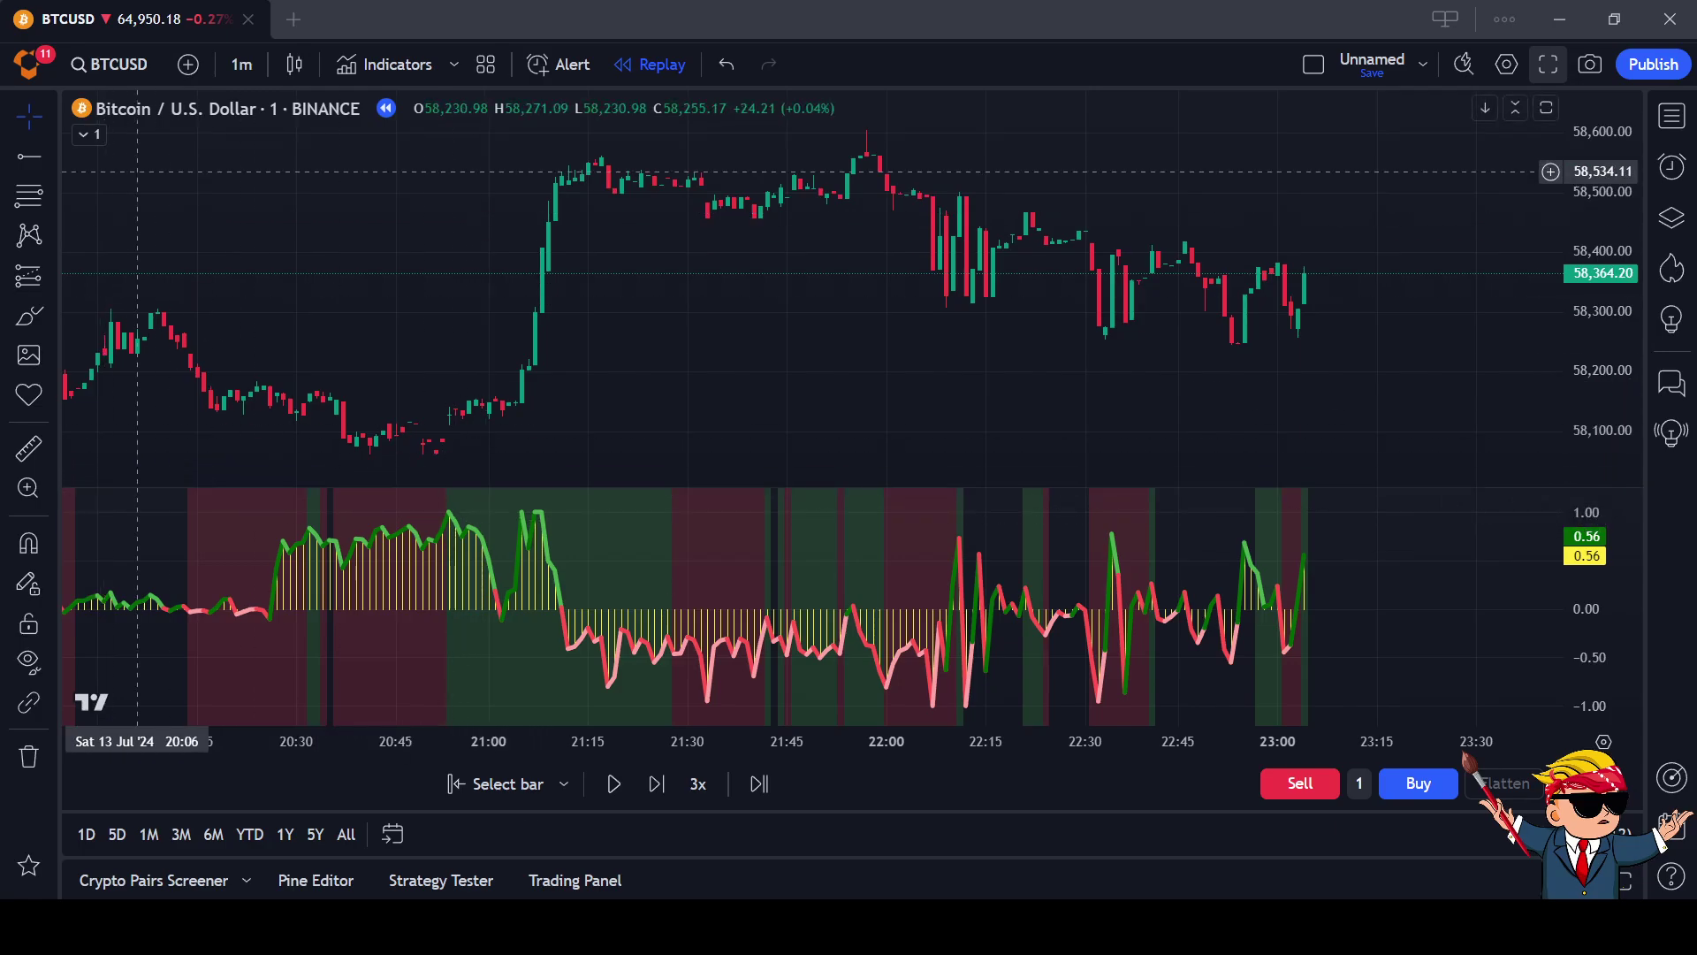
# Mark the green zone on 13 Jul '24 with green vertical lines at its start, 20:52, and its end, 21:27
pyautogui.click(52, 156)
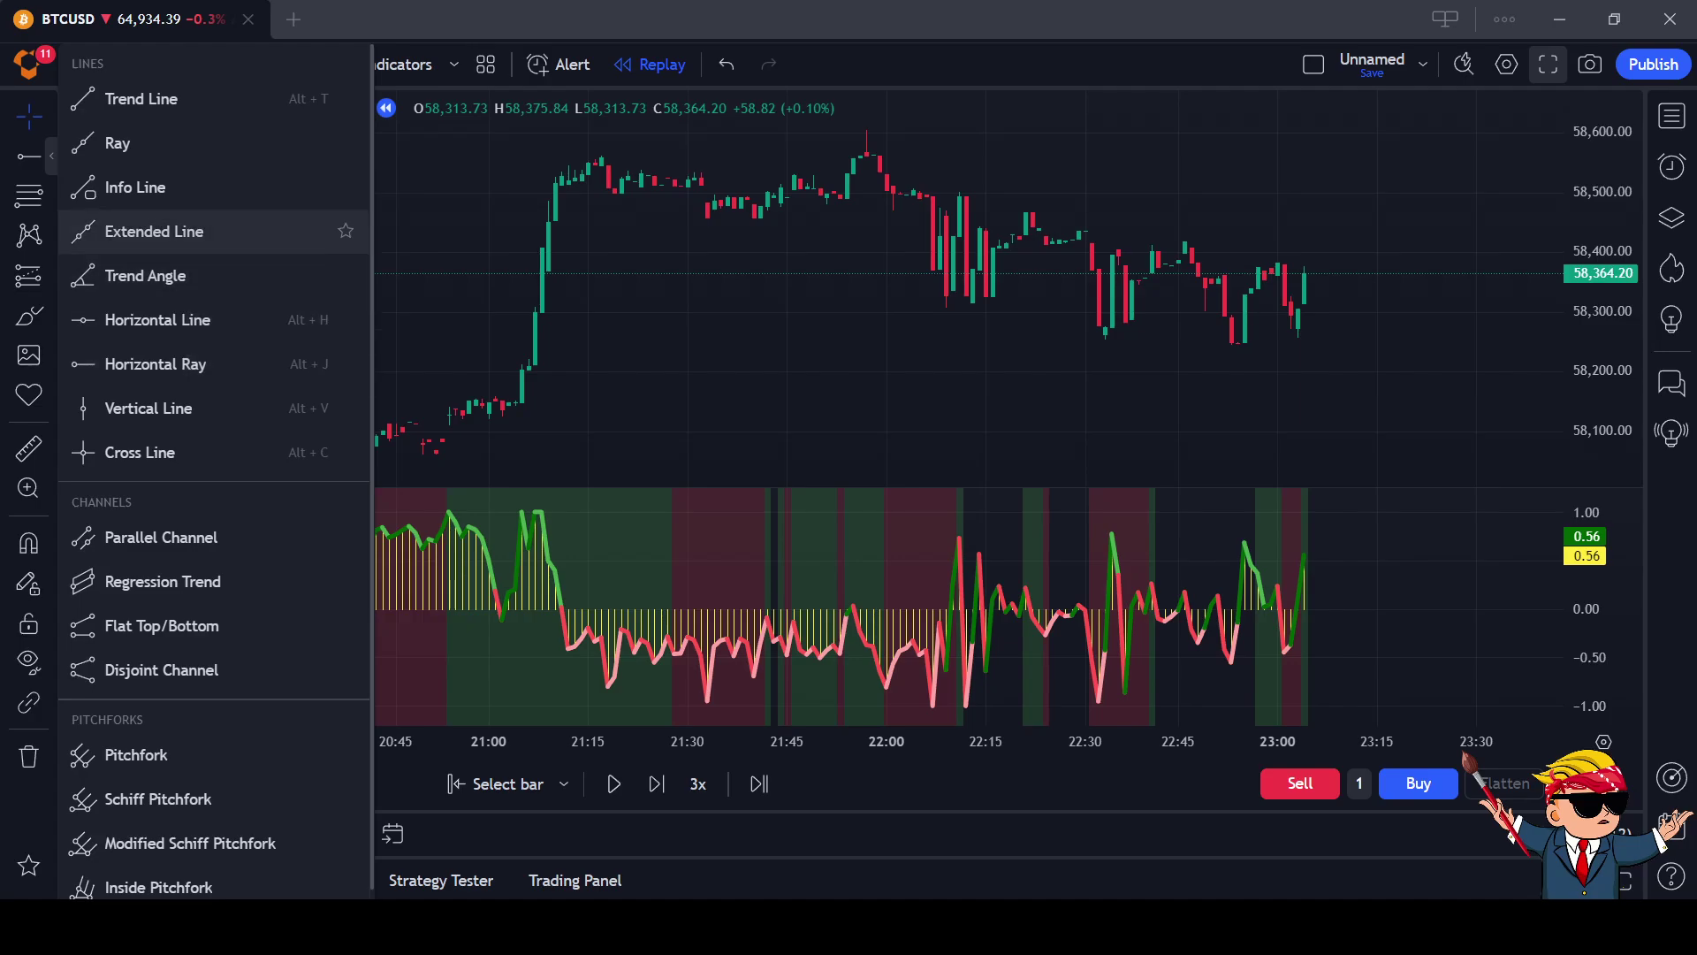
pyautogui.click(149, 407)
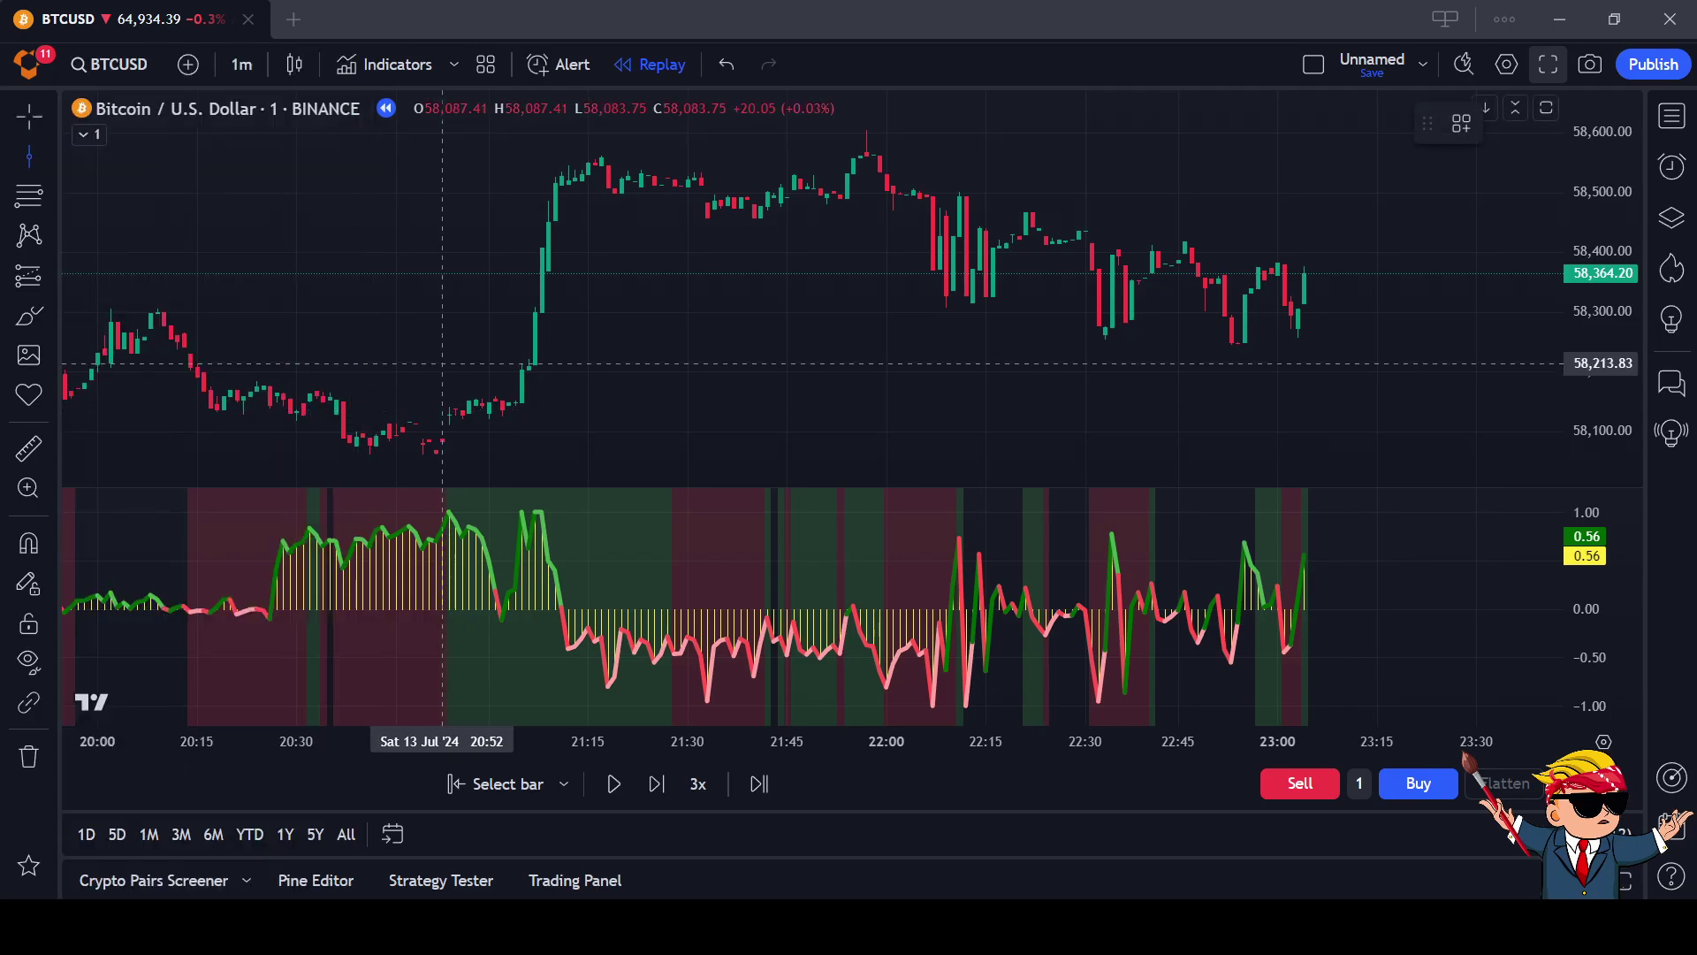
pyautogui.click(442, 363)
pyautogui.click(1348, 123)
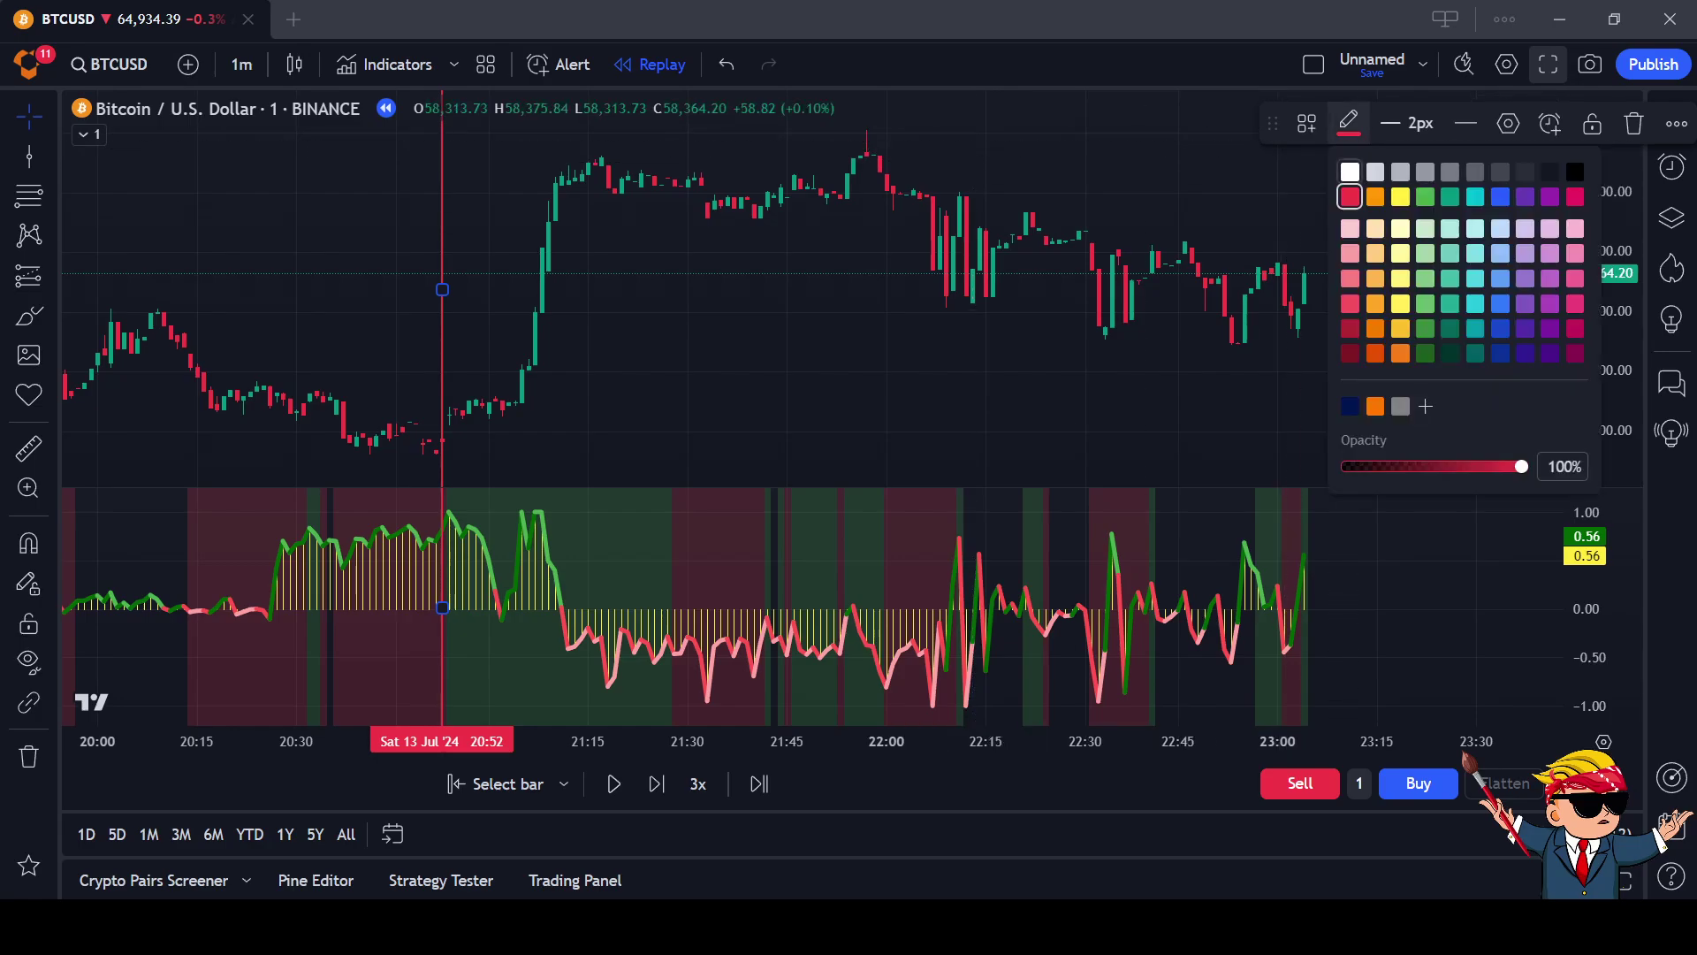
pyautogui.click(1425, 196)
pyautogui.click(456, 343)
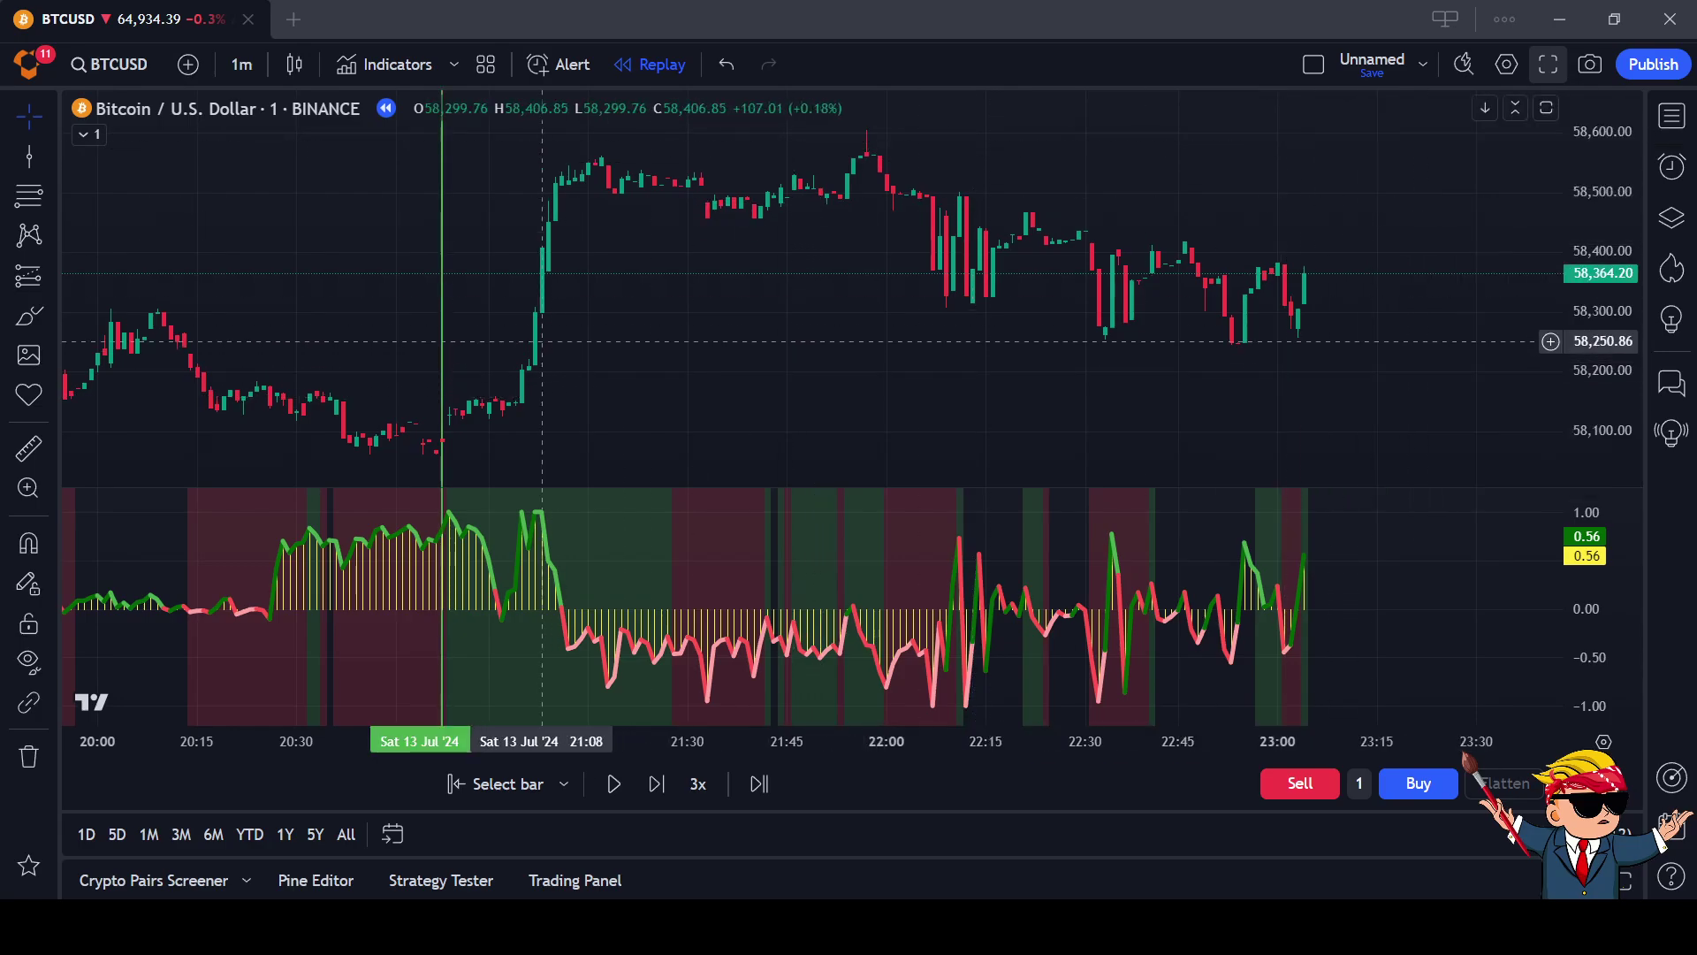
pyautogui.click(442, 340)
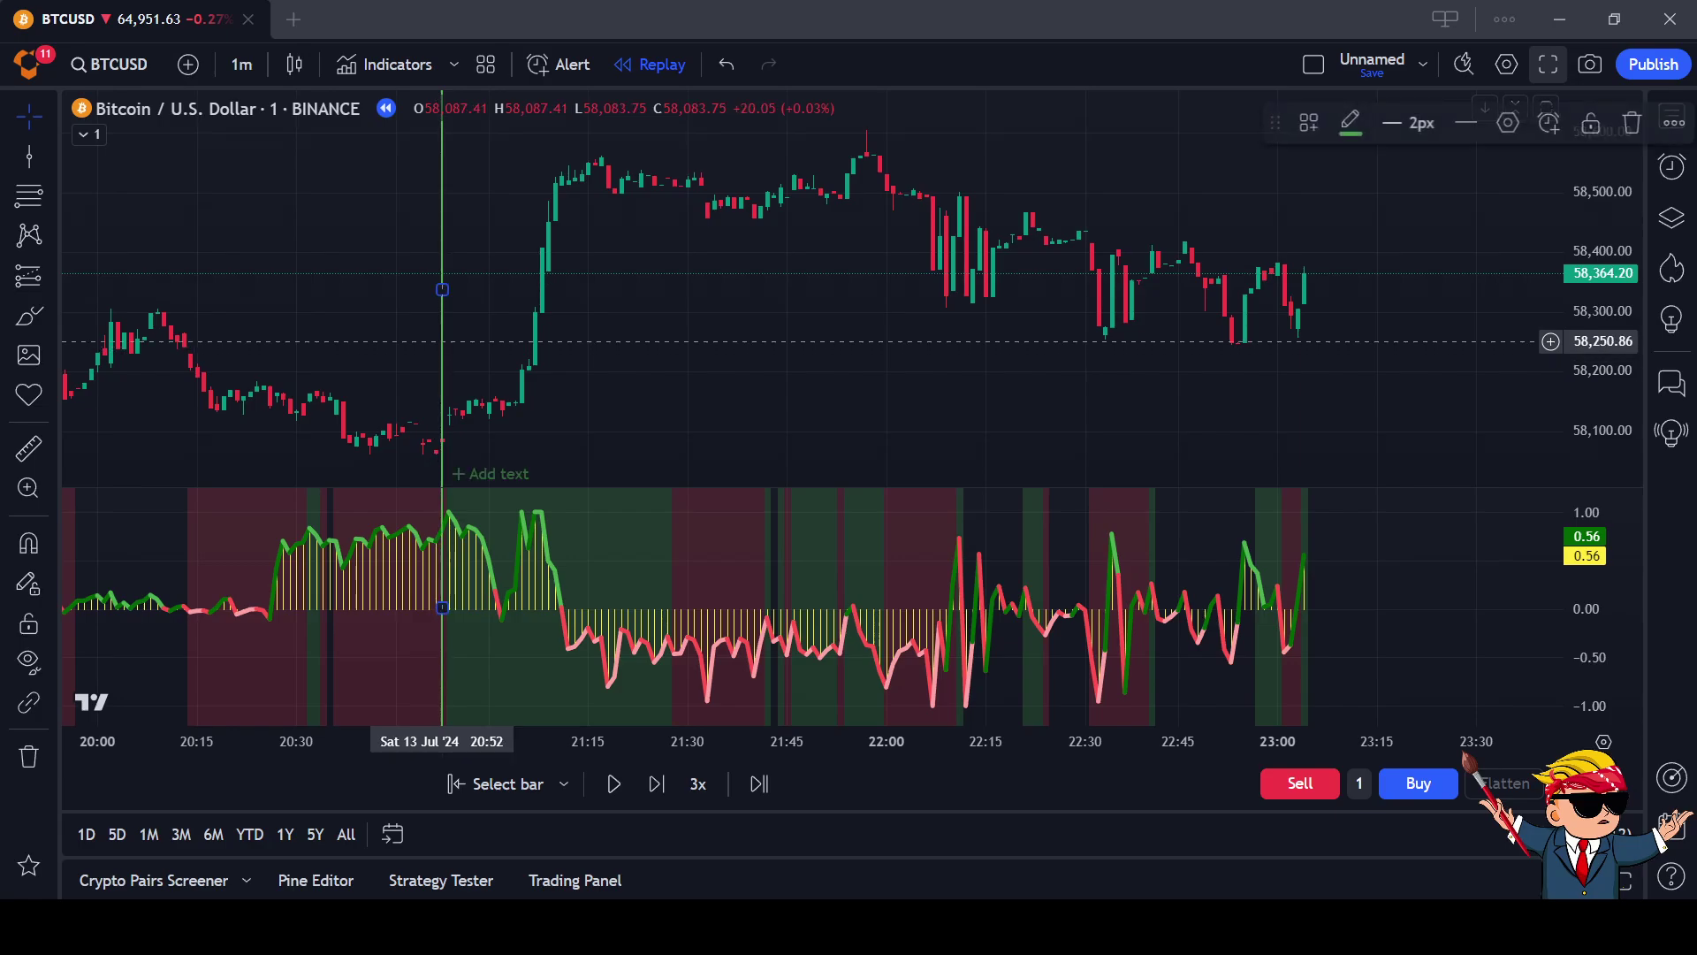
pyautogui.moveTo(442, 340)
pyautogui.mouseDown()
pyautogui.moveTo(451, 292)
pyautogui.moveTo(499, 287)
pyautogui.moveTo(523, 234)
pyautogui.moveTo(668, 226)
pyautogui.mouseUp()
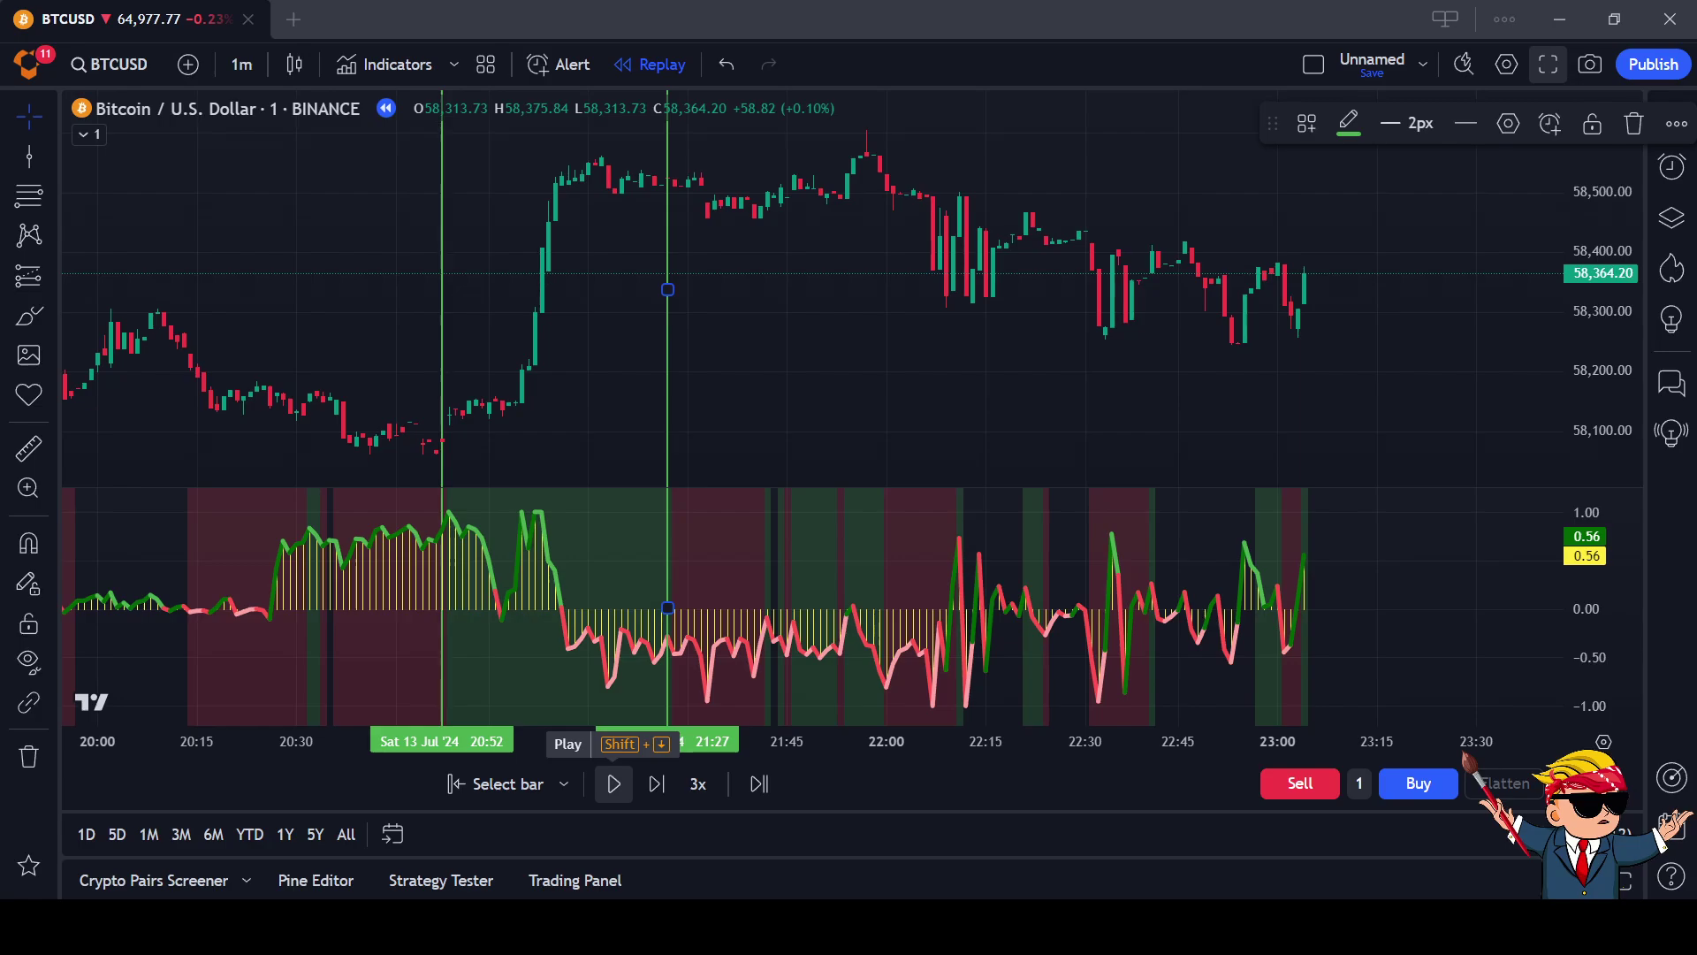
# Advance the replay until a new red zone starts, pause it, and mark 23:32 with a red vertical line
pyautogui.click(615, 784)
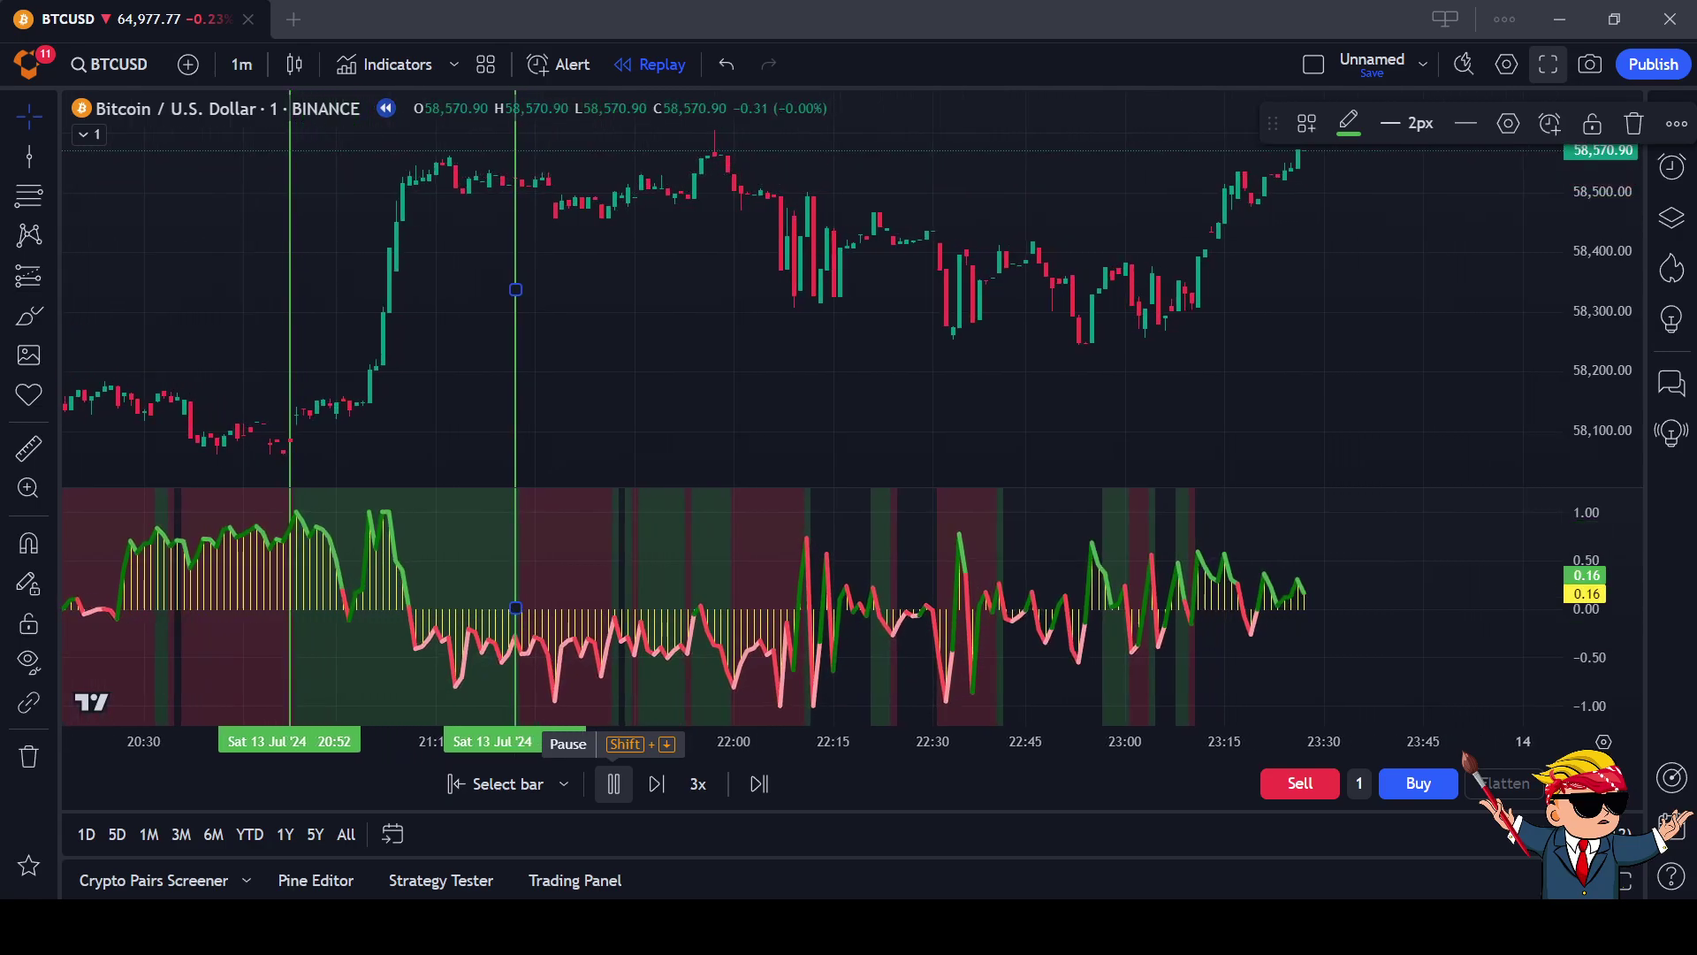
pyautogui.click(613, 783)
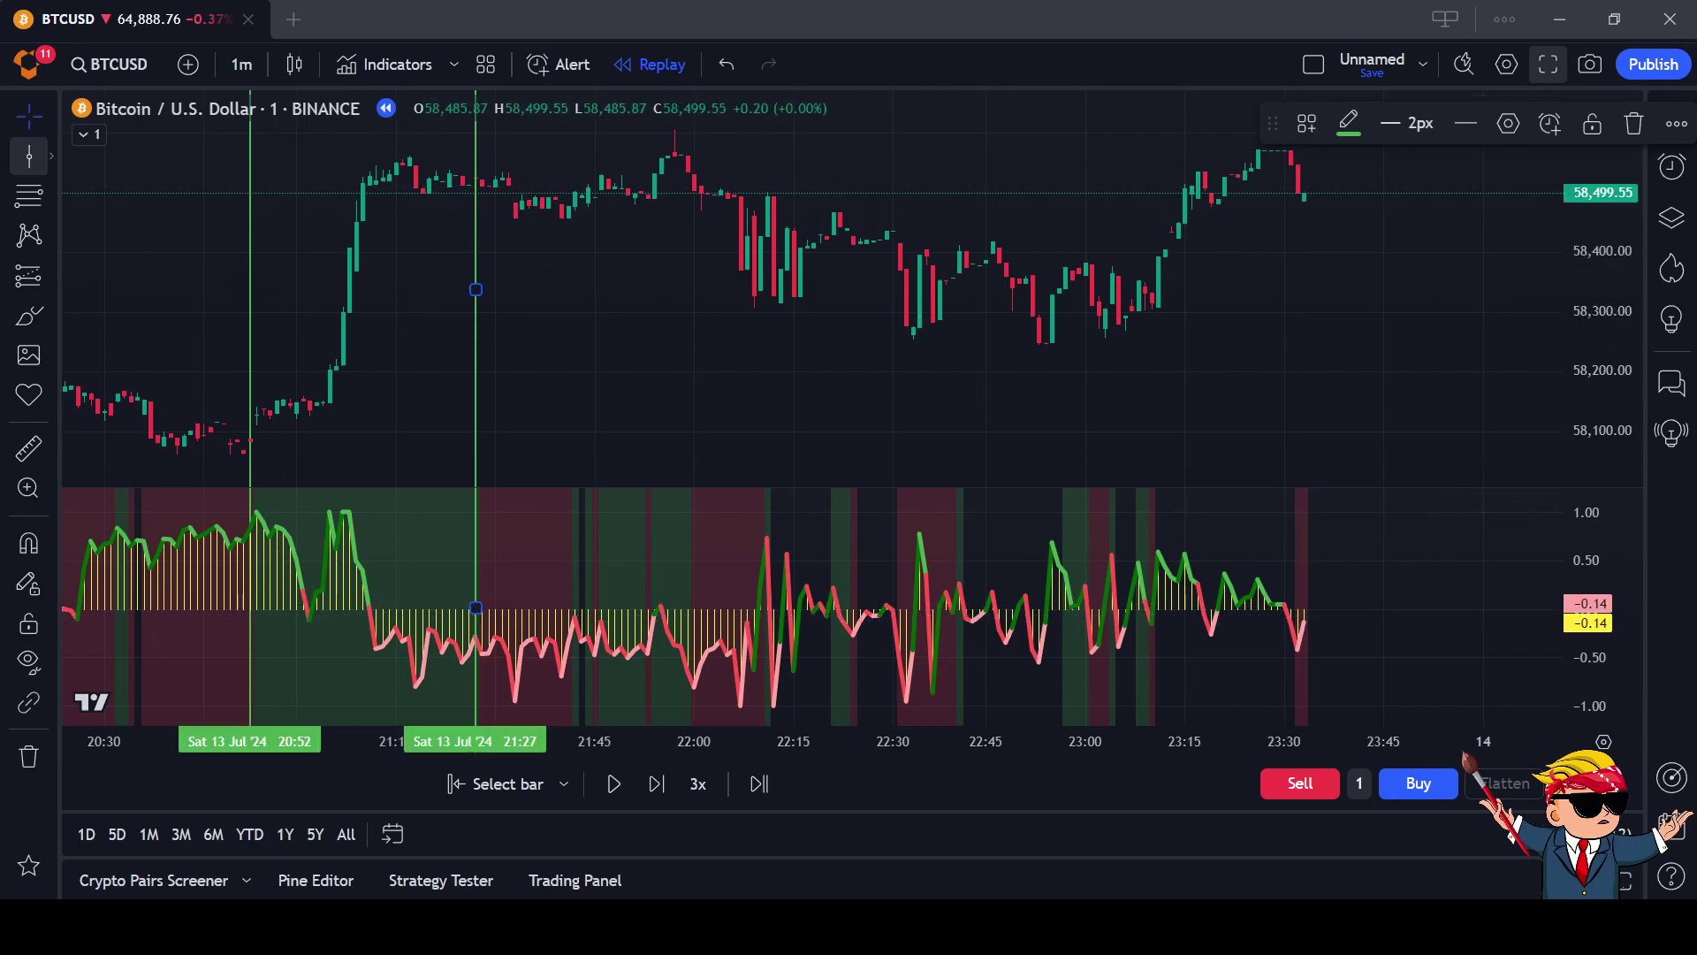
pyautogui.hotkey('alt', 'v')
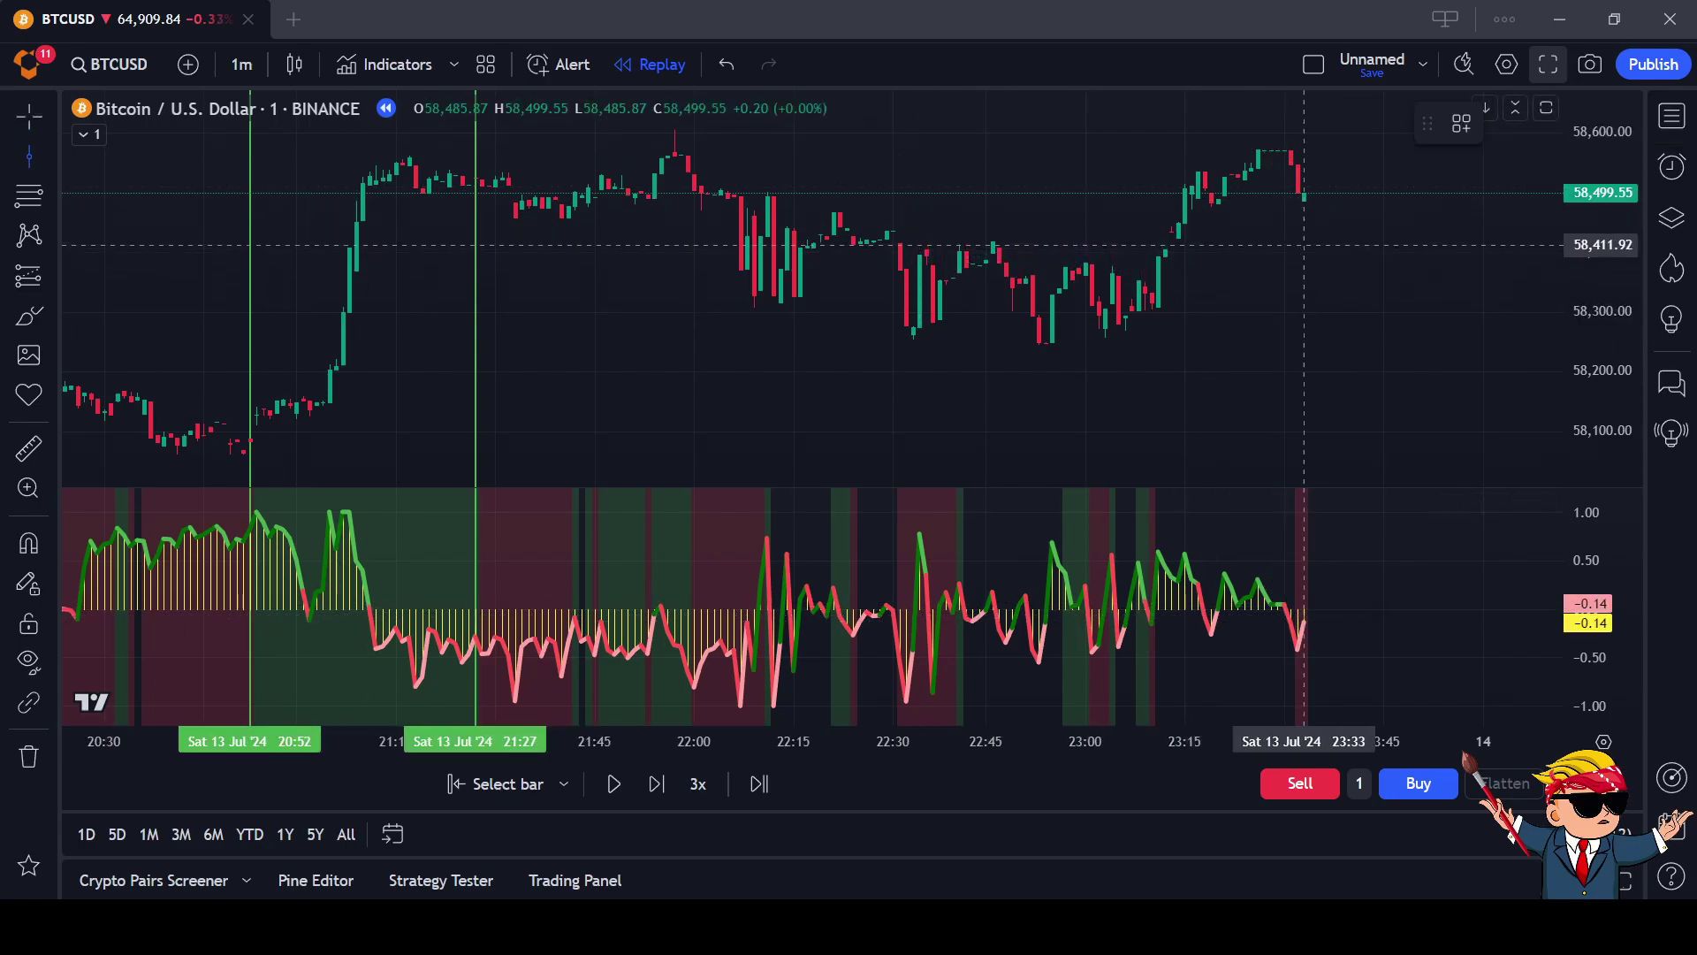
pyautogui.click(1297, 289)
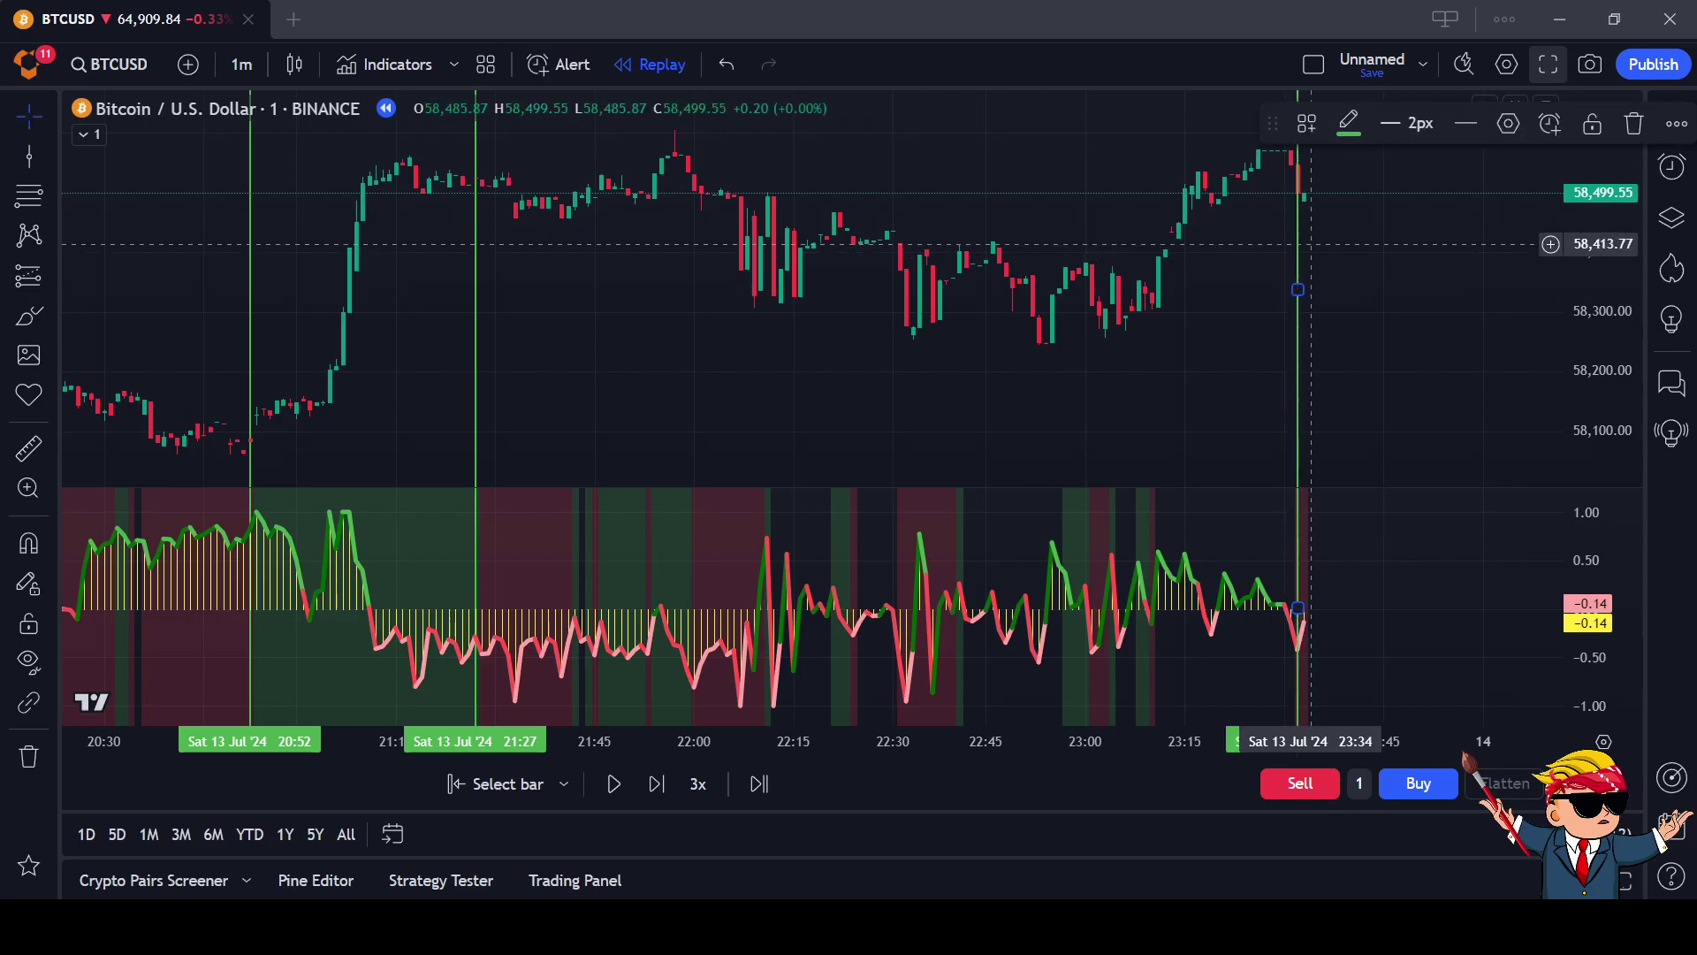
pyautogui.click(1348, 123)
pyautogui.click(1350, 195)
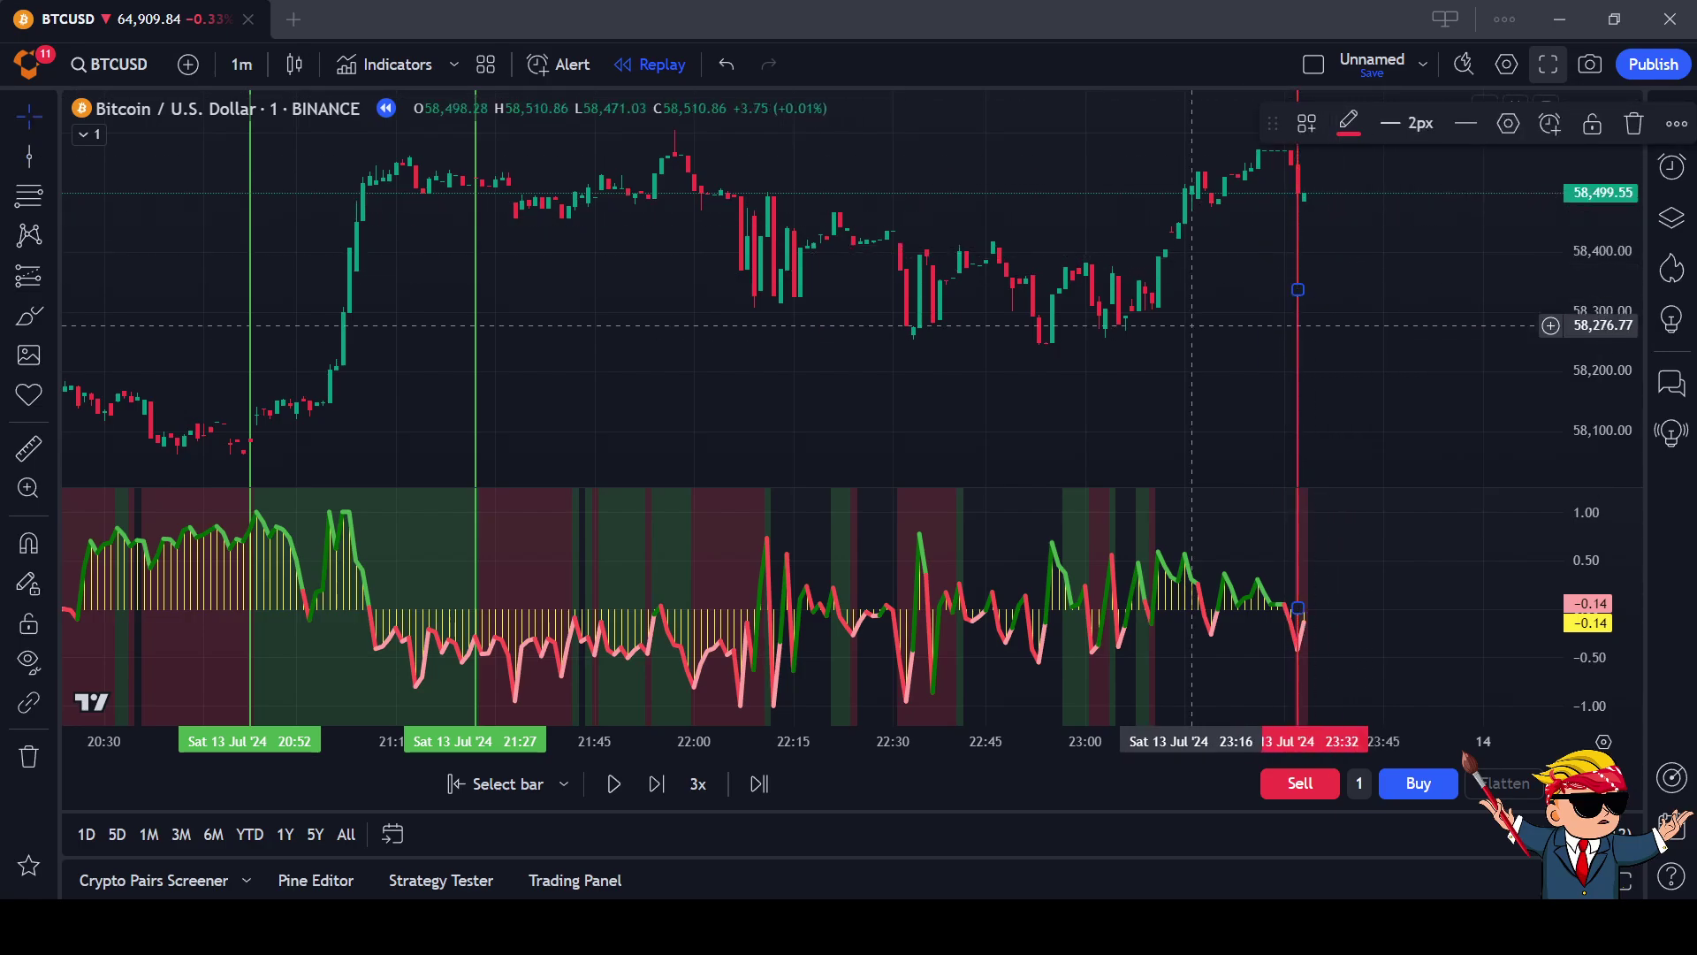
# Run the replay further, pause it, and place a copy of the red vertical line at 23:47
pyautogui.moveTo(1425, 346); pyautogui.dragTo(1185, 352)
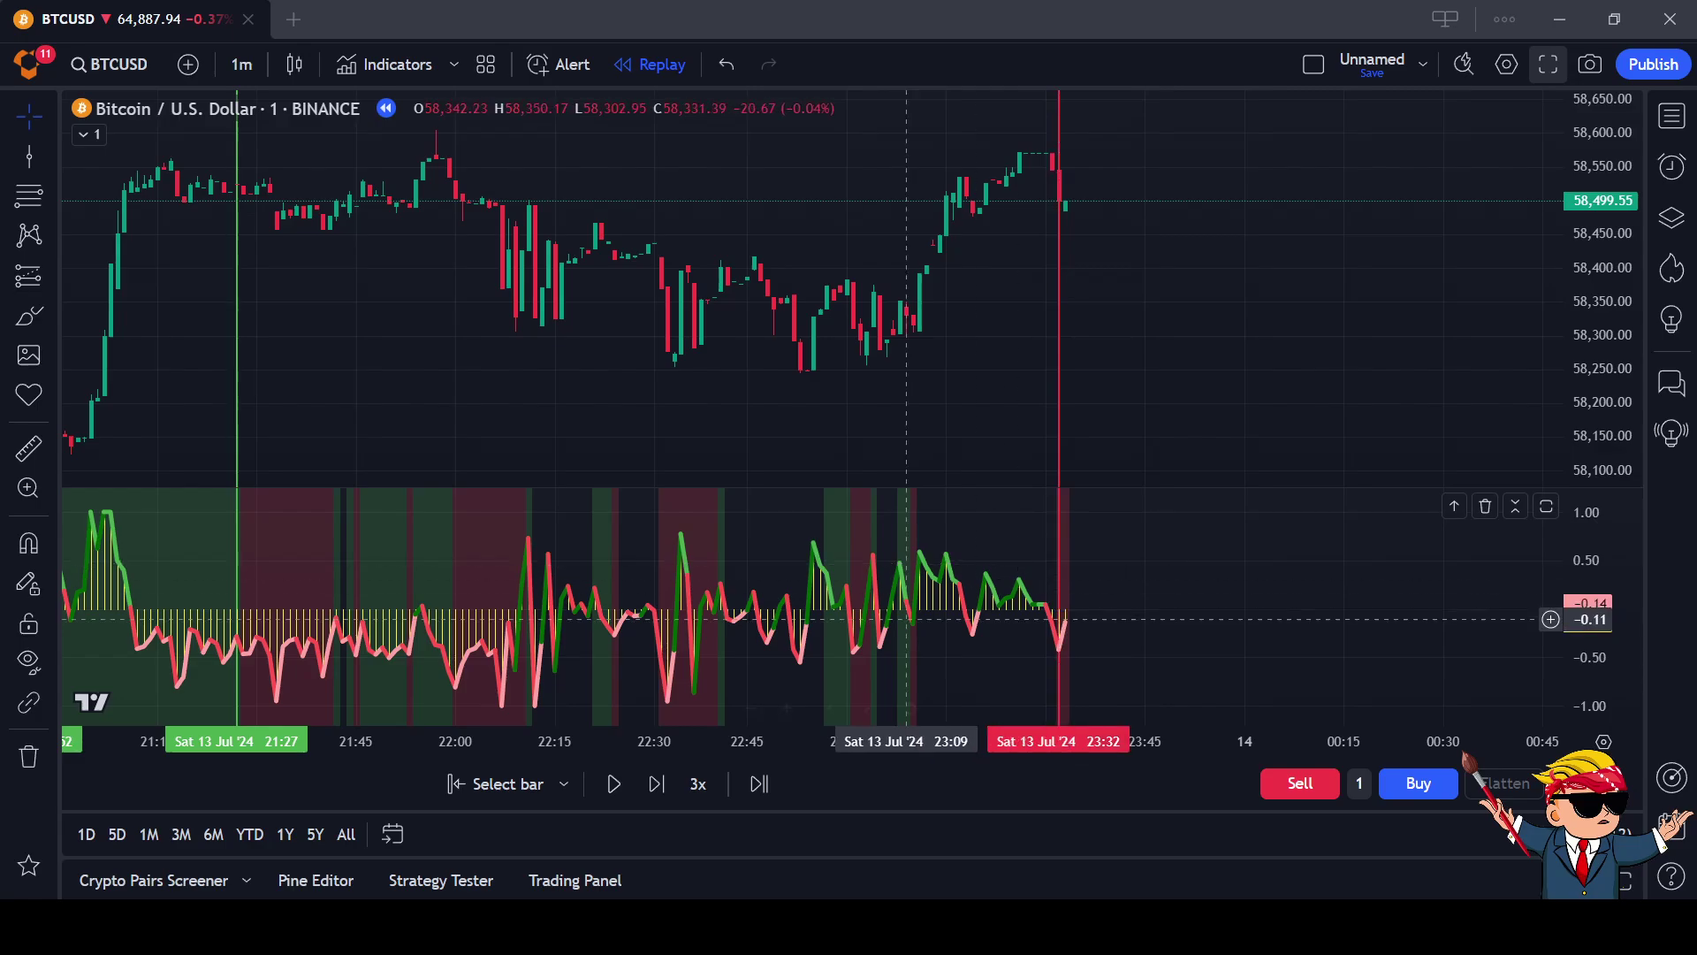
pyautogui.click(614, 784)
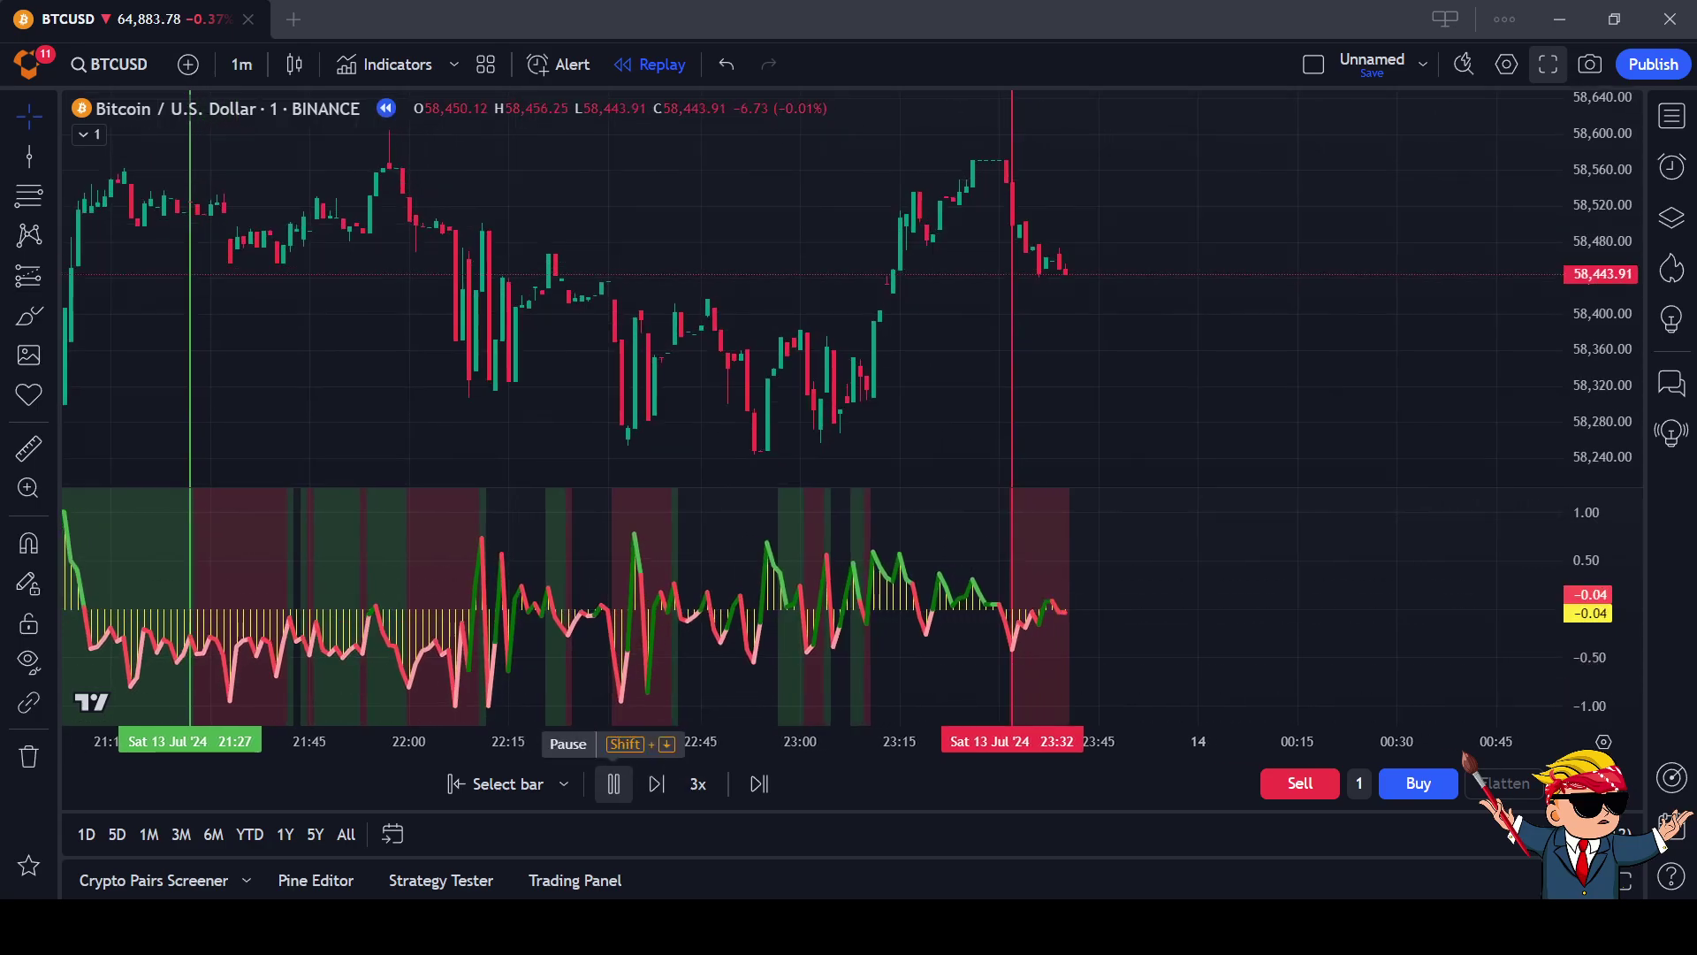
pyautogui.click(613, 784)
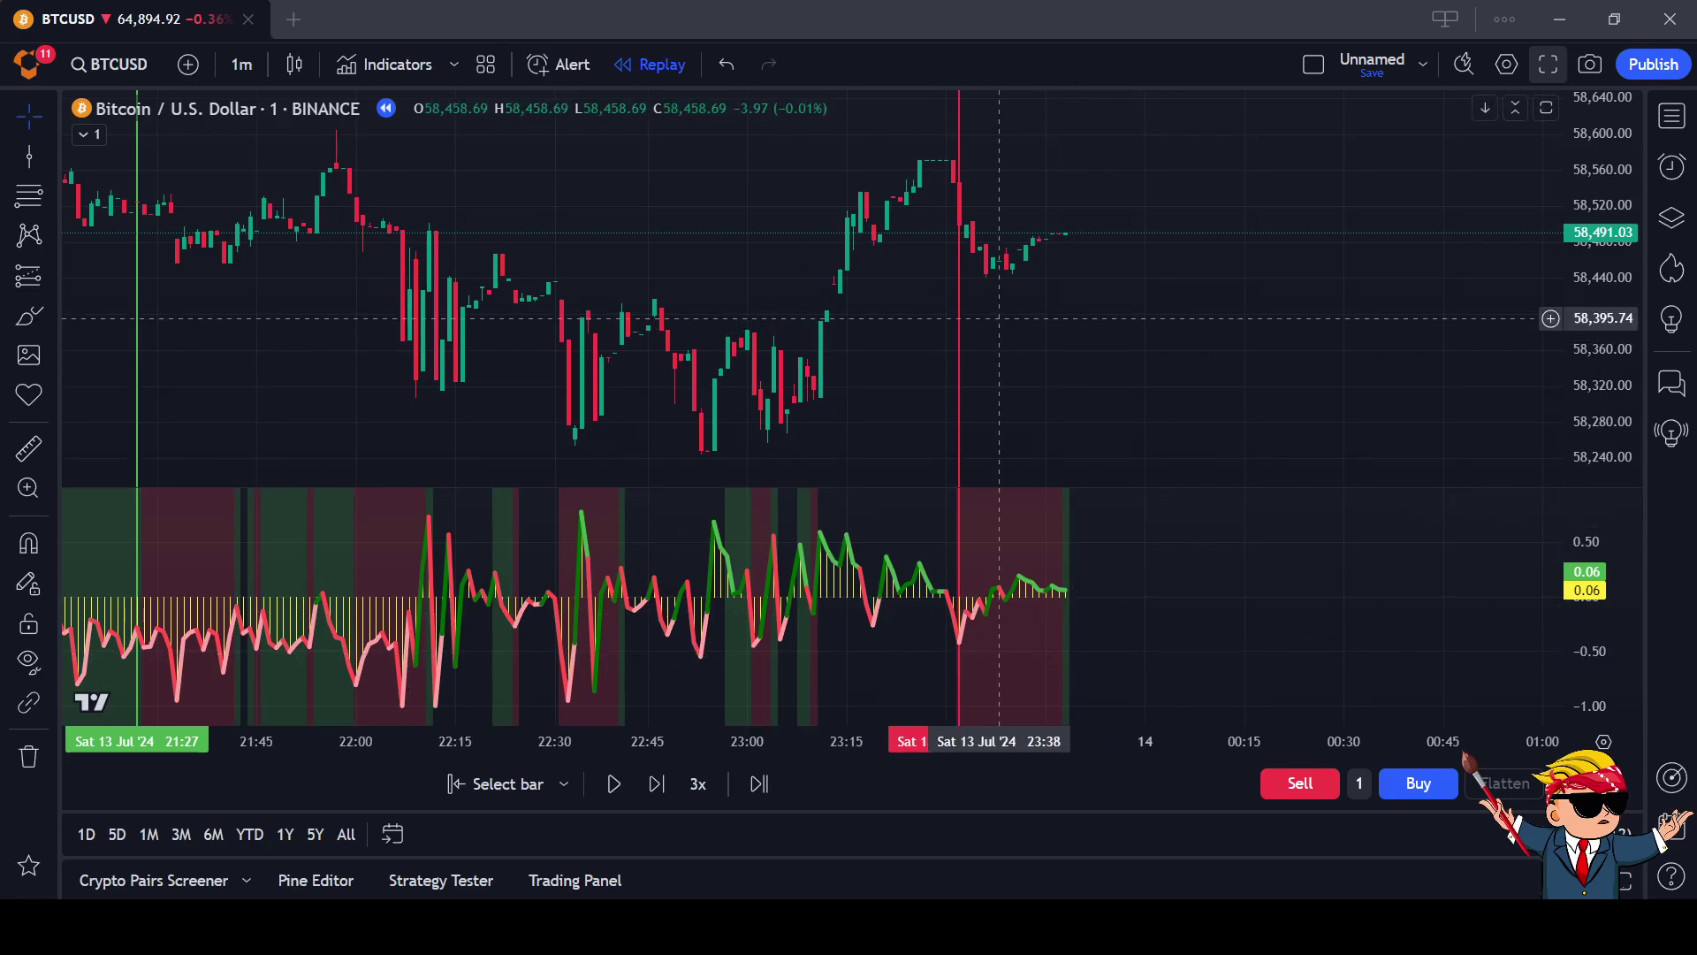
pyautogui.click(959, 309)
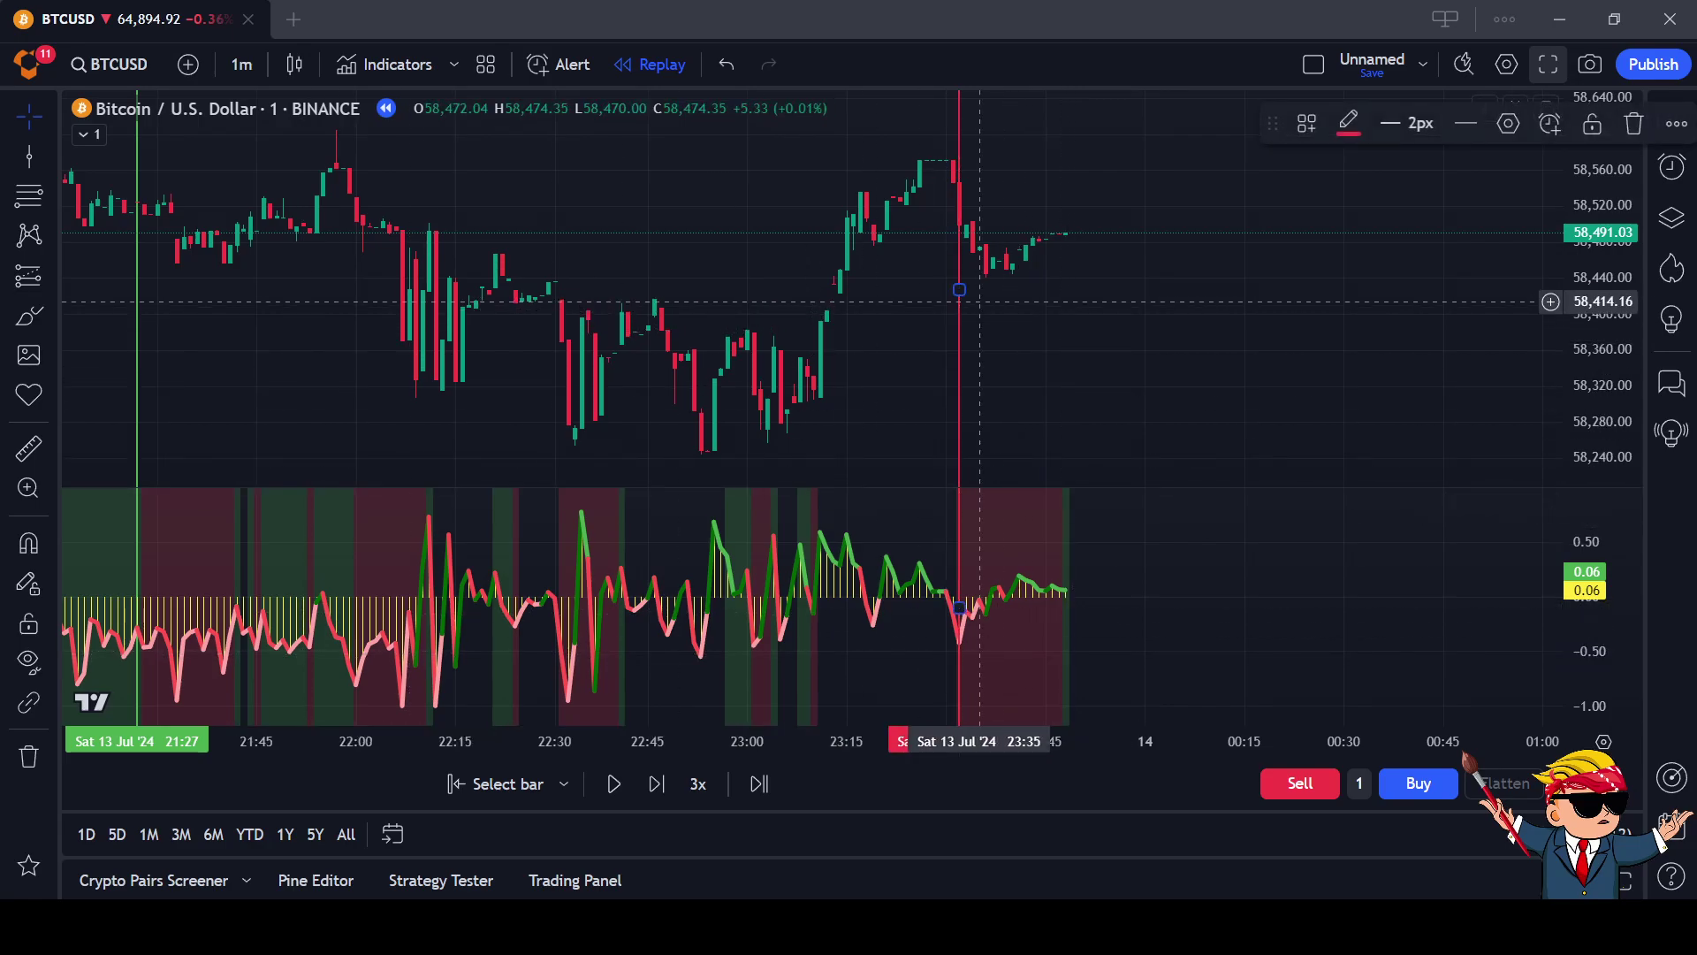
pyautogui.moveTo(959, 309); pyautogui.dragTo(1059, 314)
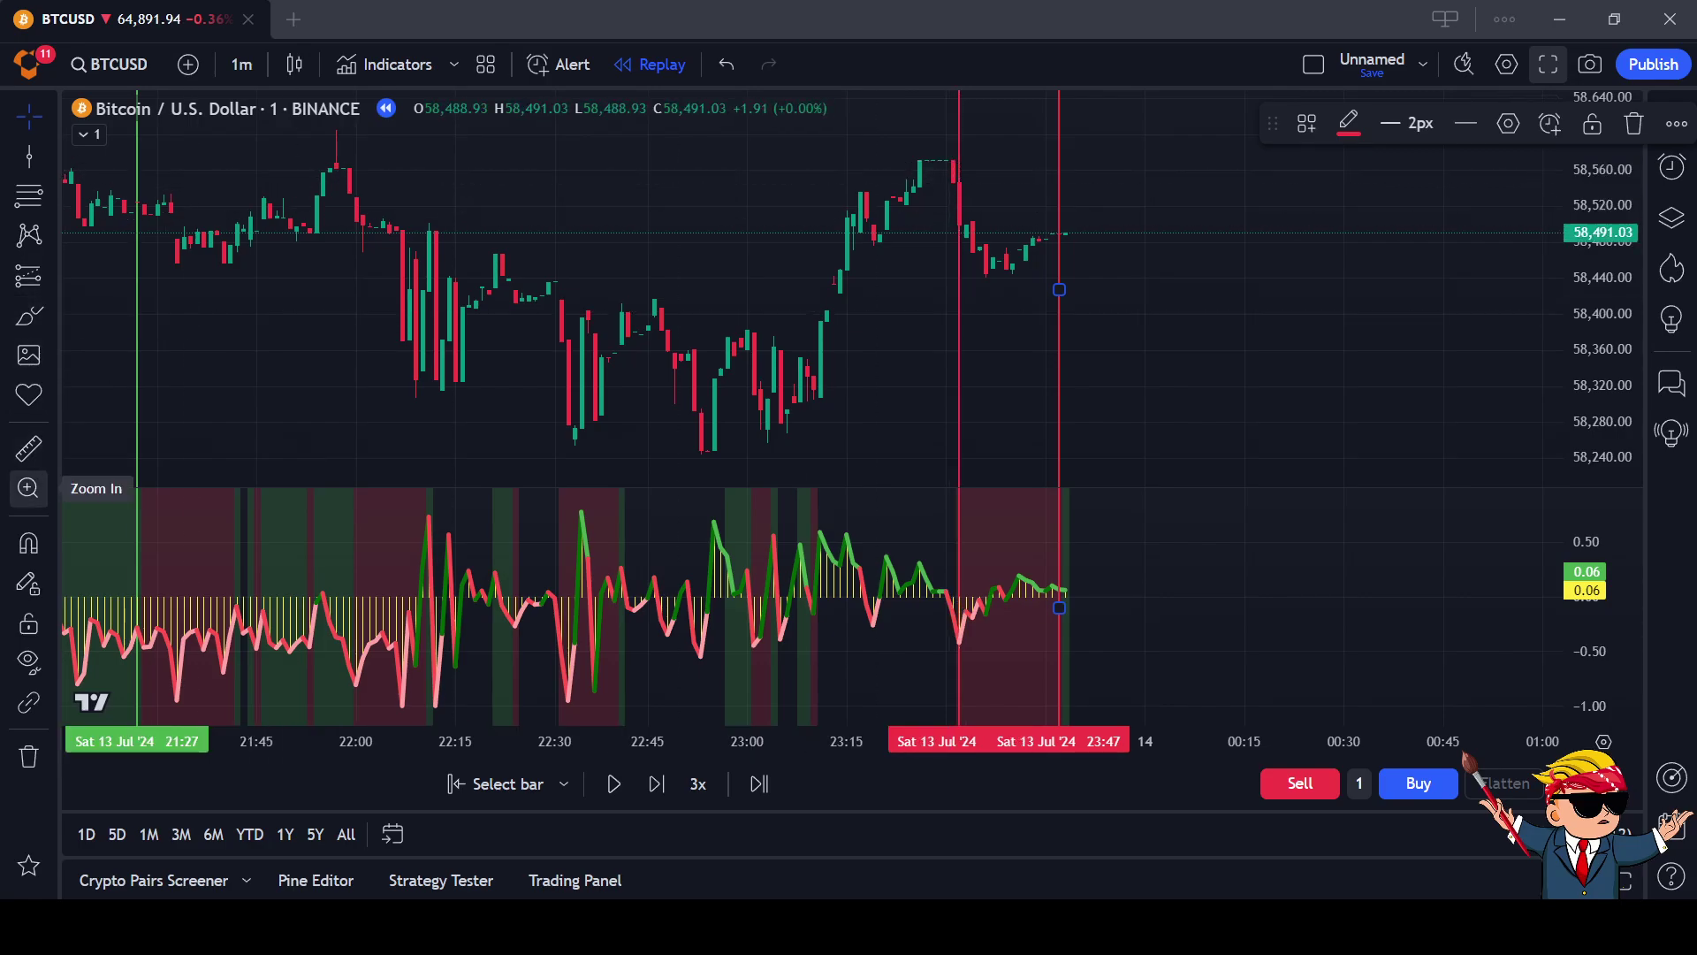
# Measure the price drop inside the red zone between the two red vertical lines
pyautogui.click(28, 448)
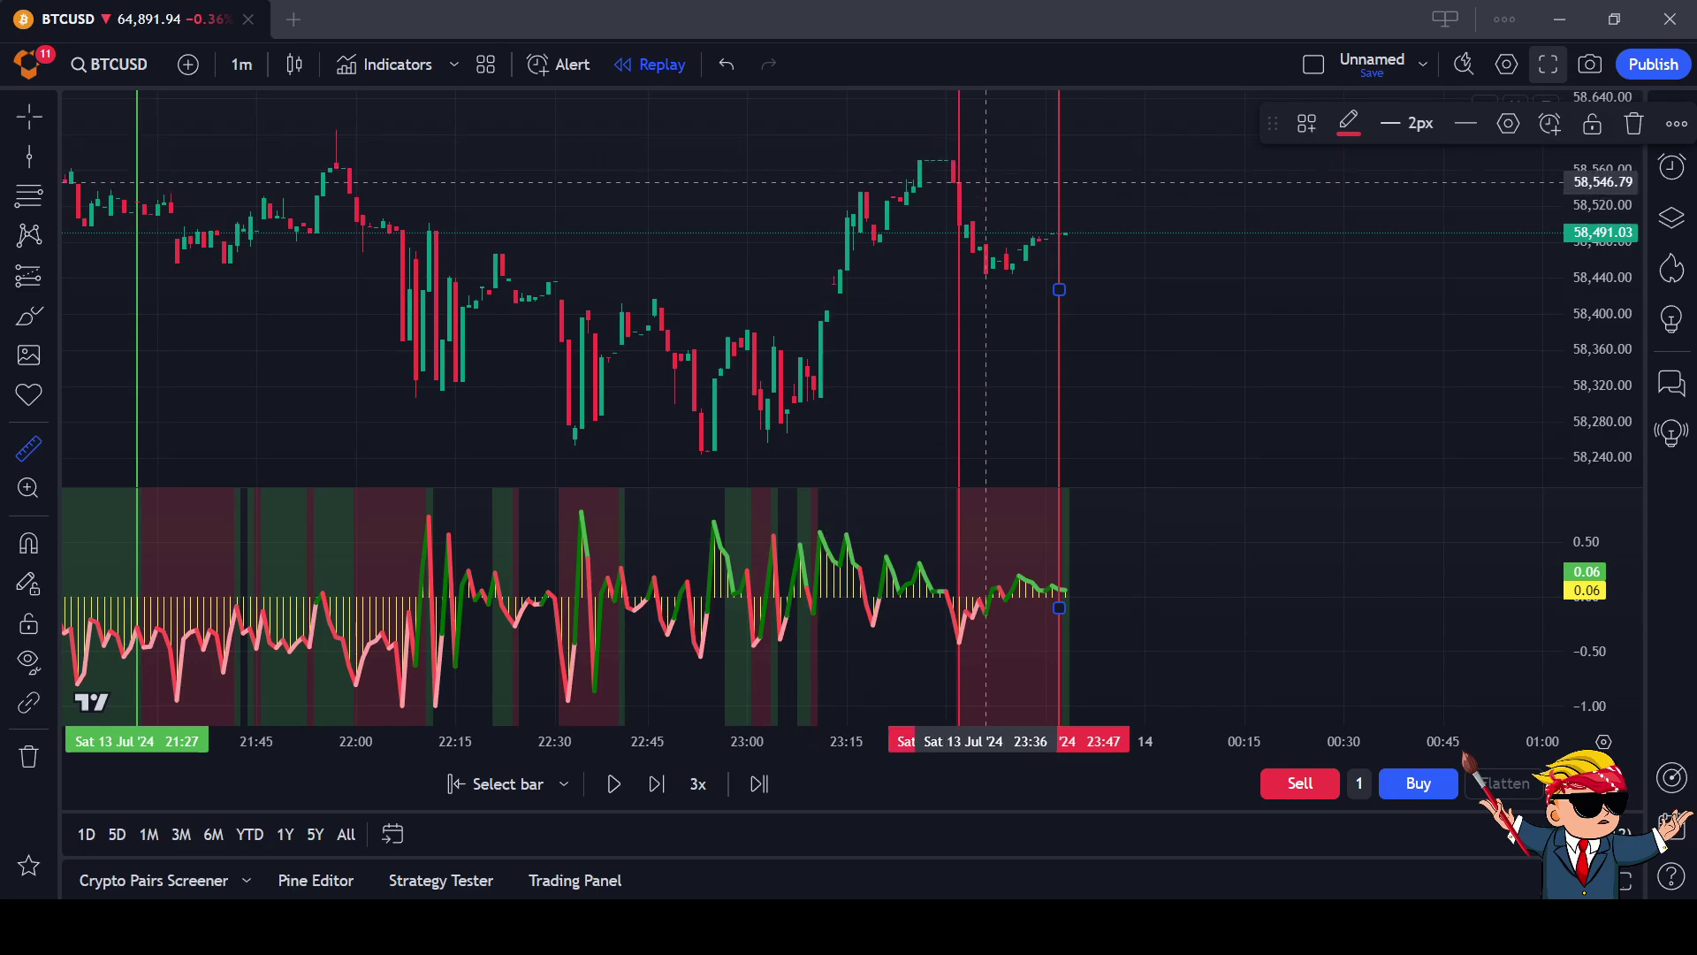
pyautogui.click(979, 183)
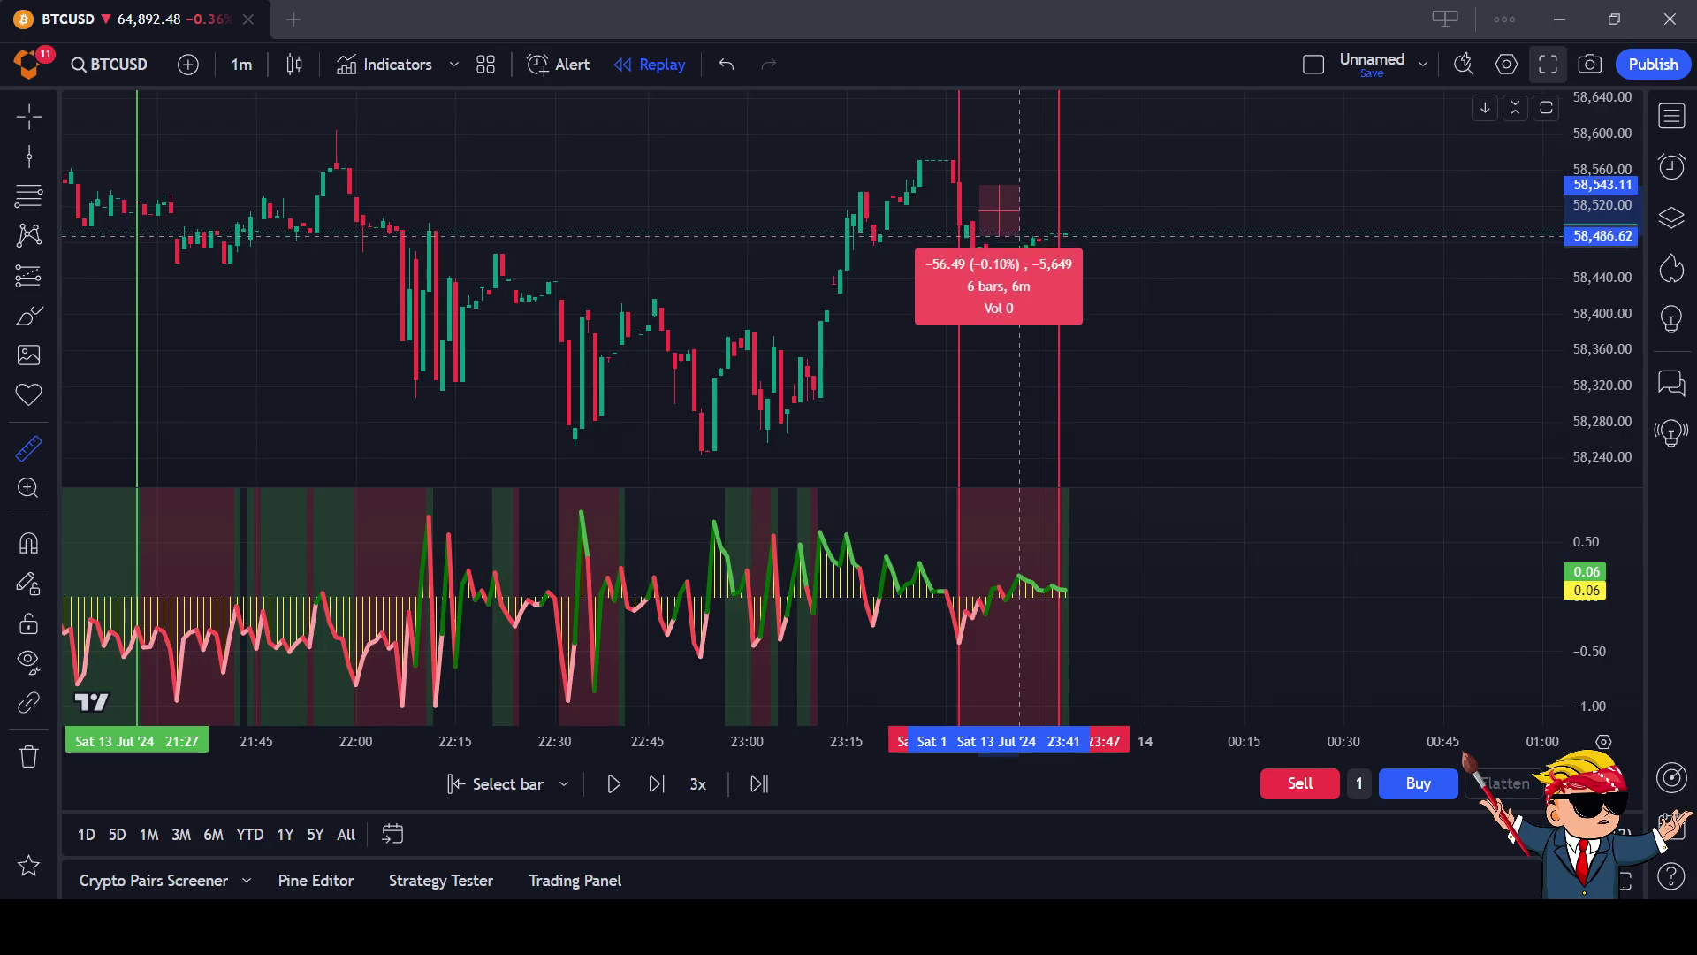
pyautogui.click(1006, 262)
pyautogui.click(436, 368)
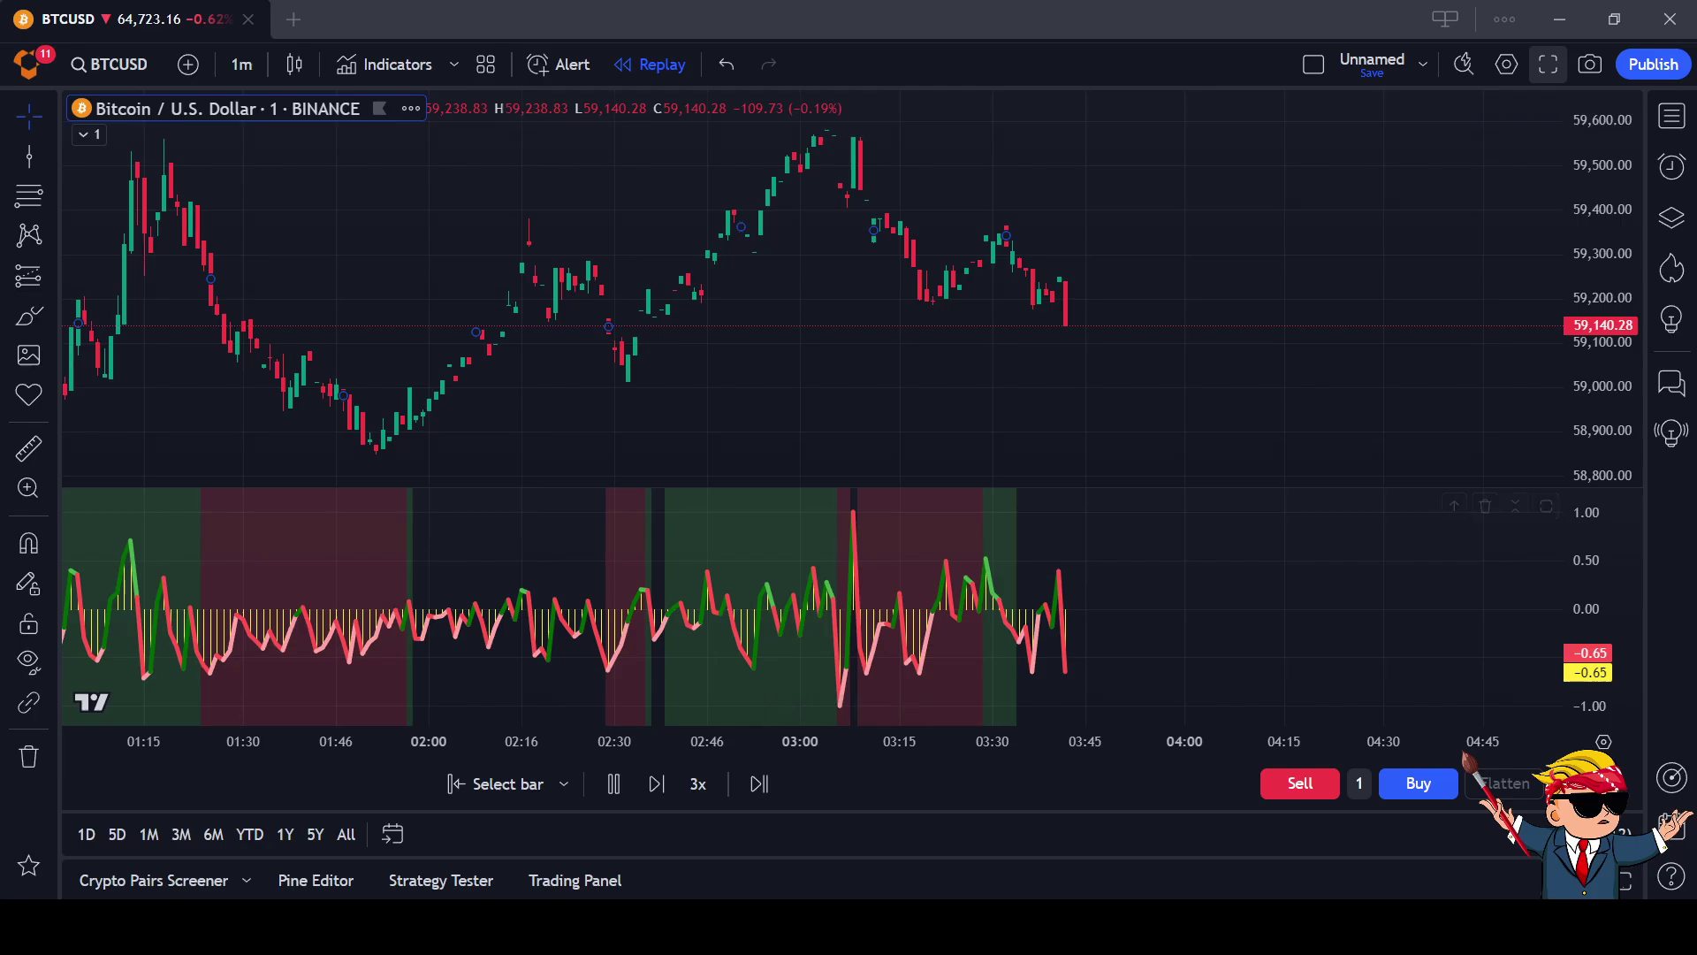
# Pause the replay and measure the price drop across the red zone from 01:25 to 01:55 on 14 Jul '24
pyautogui.hotkey('shift', 'Down')
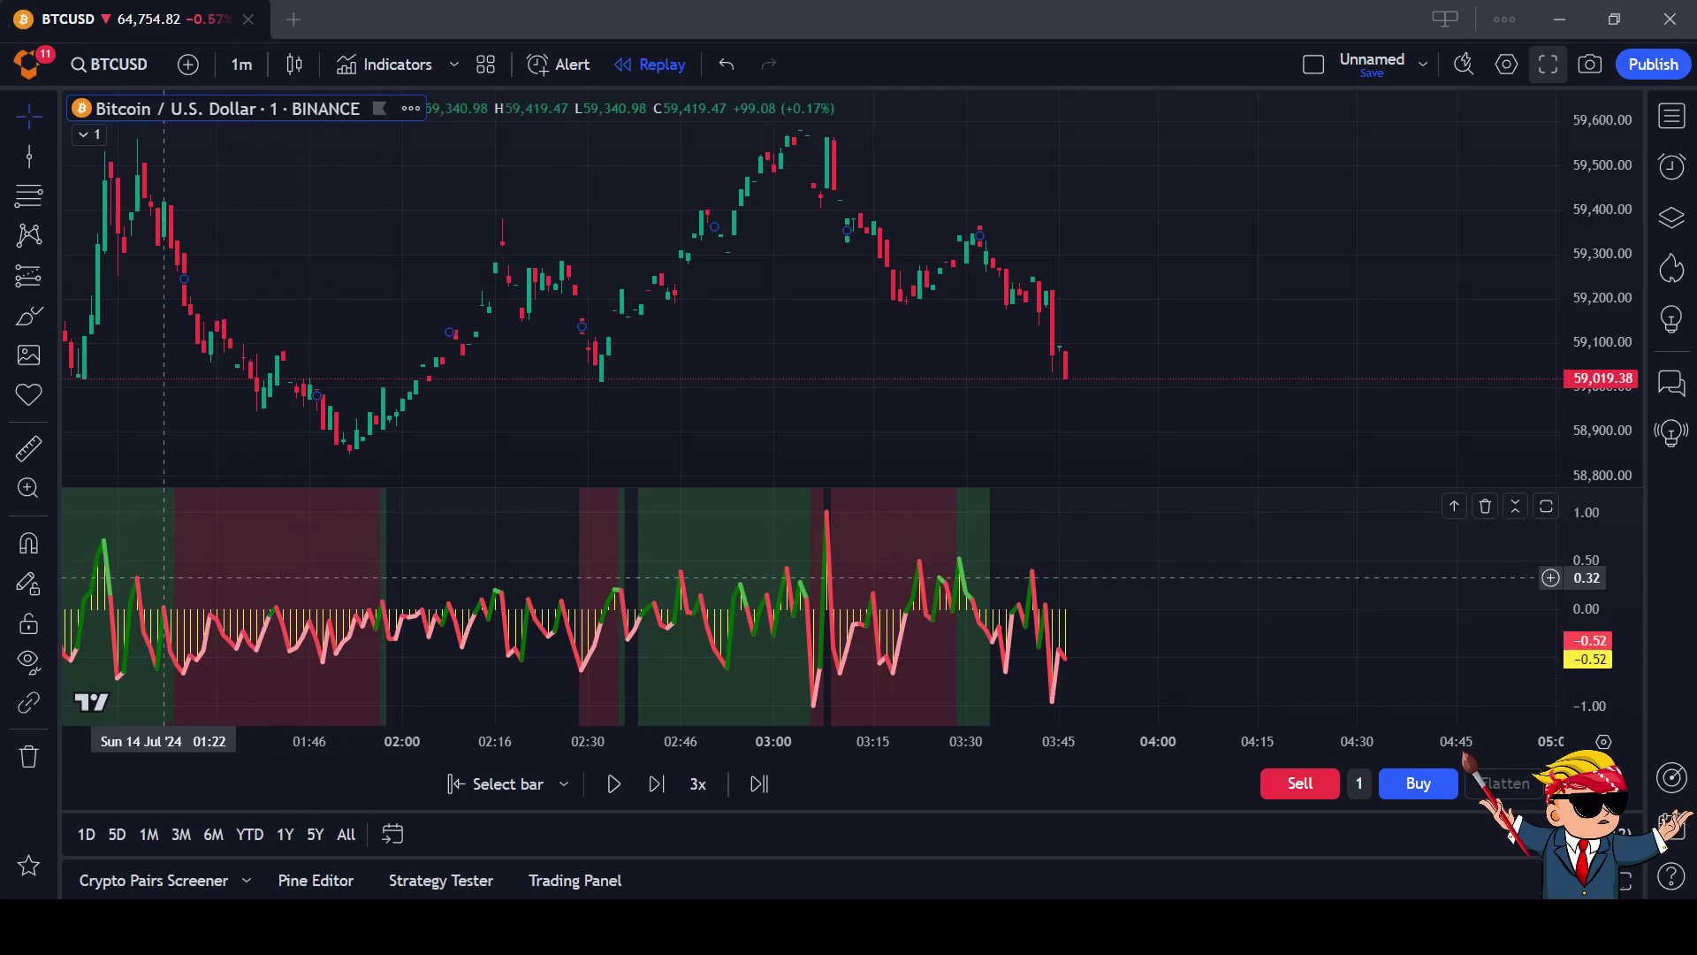
pyautogui.click(28, 448)
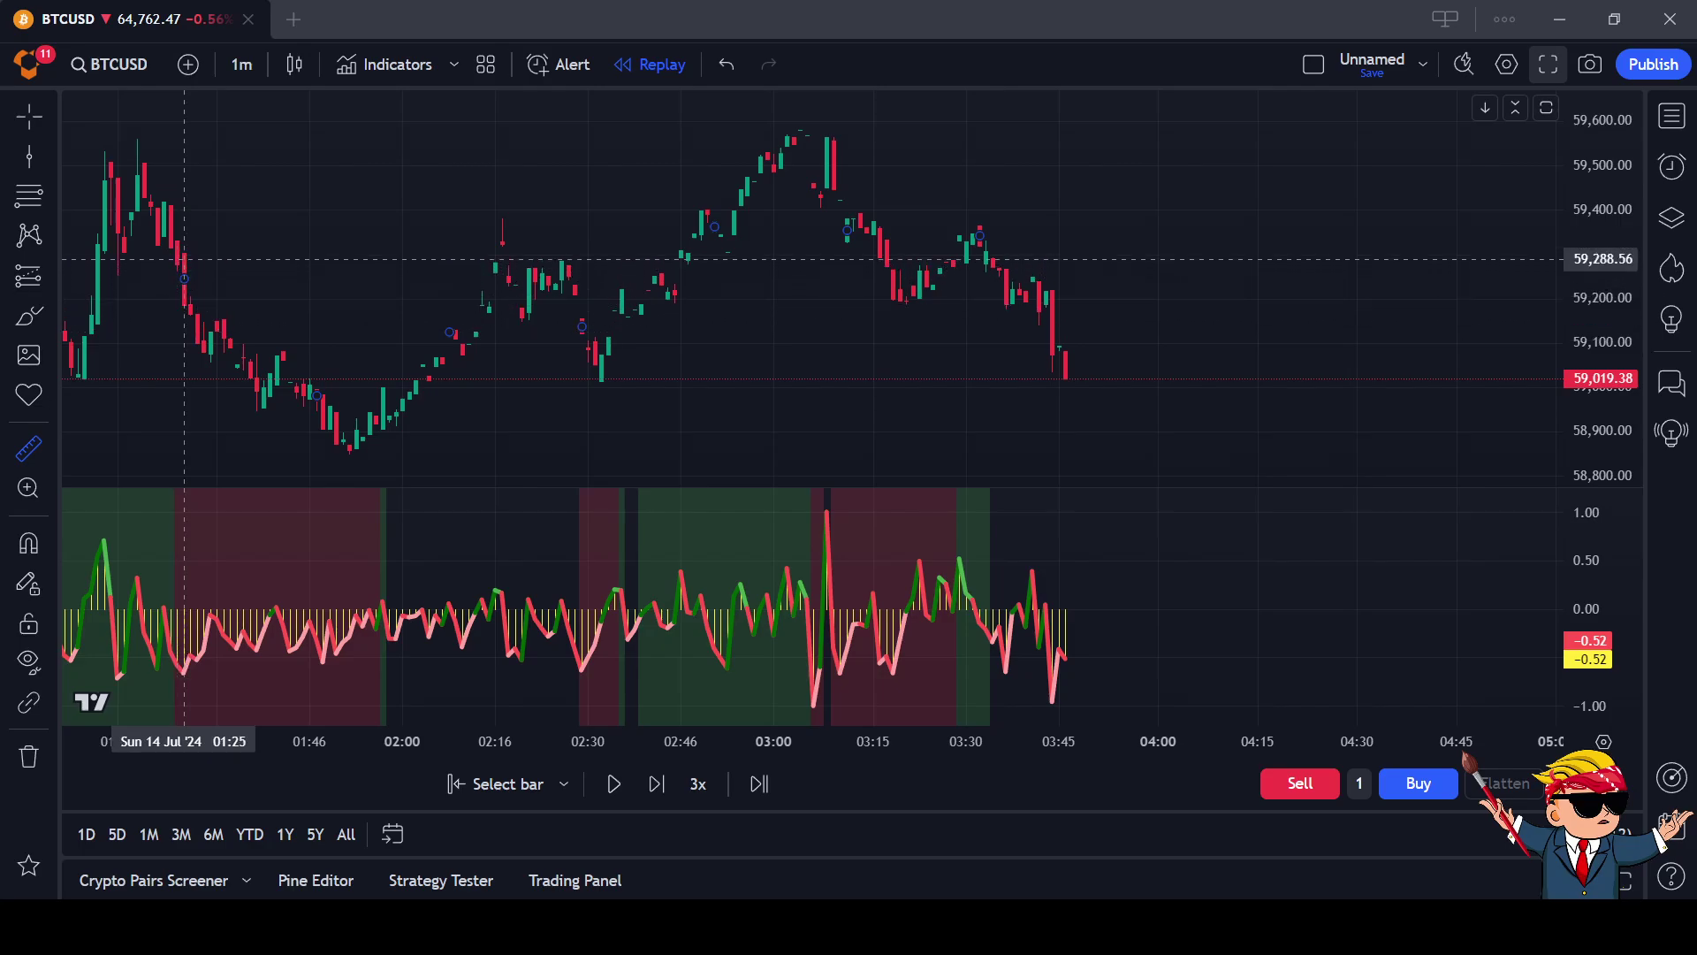
pyautogui.click(184, 251)
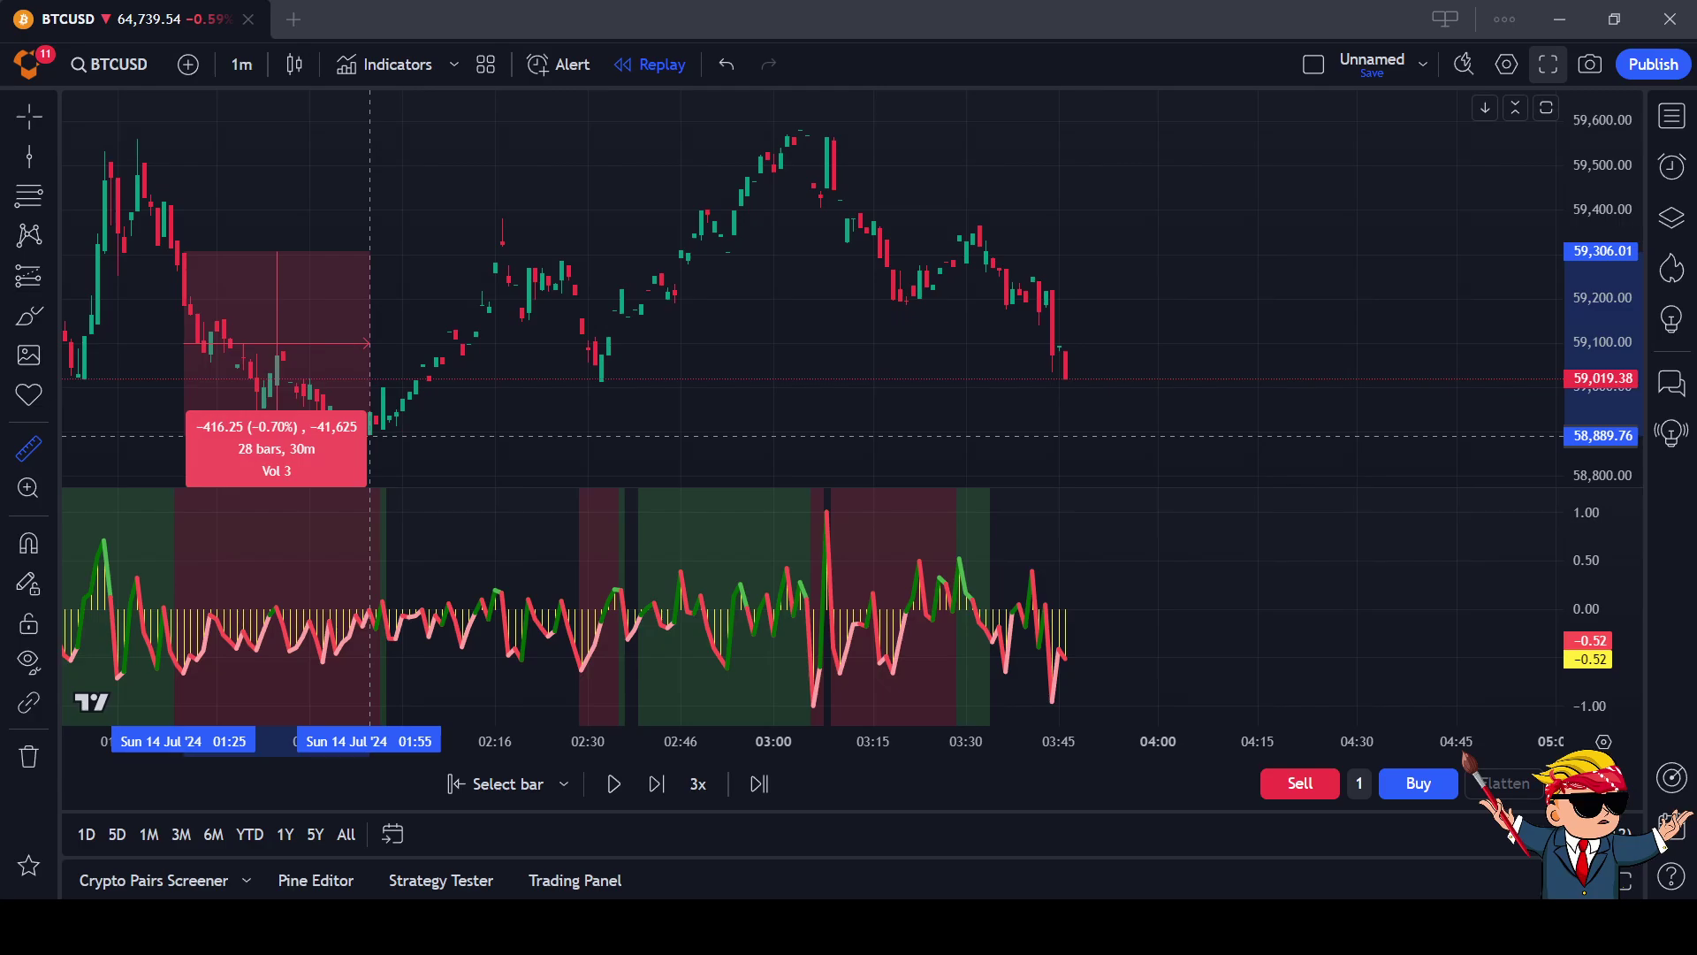
pyautogui.click(370, 435)
pyautogui.click(389, 618)
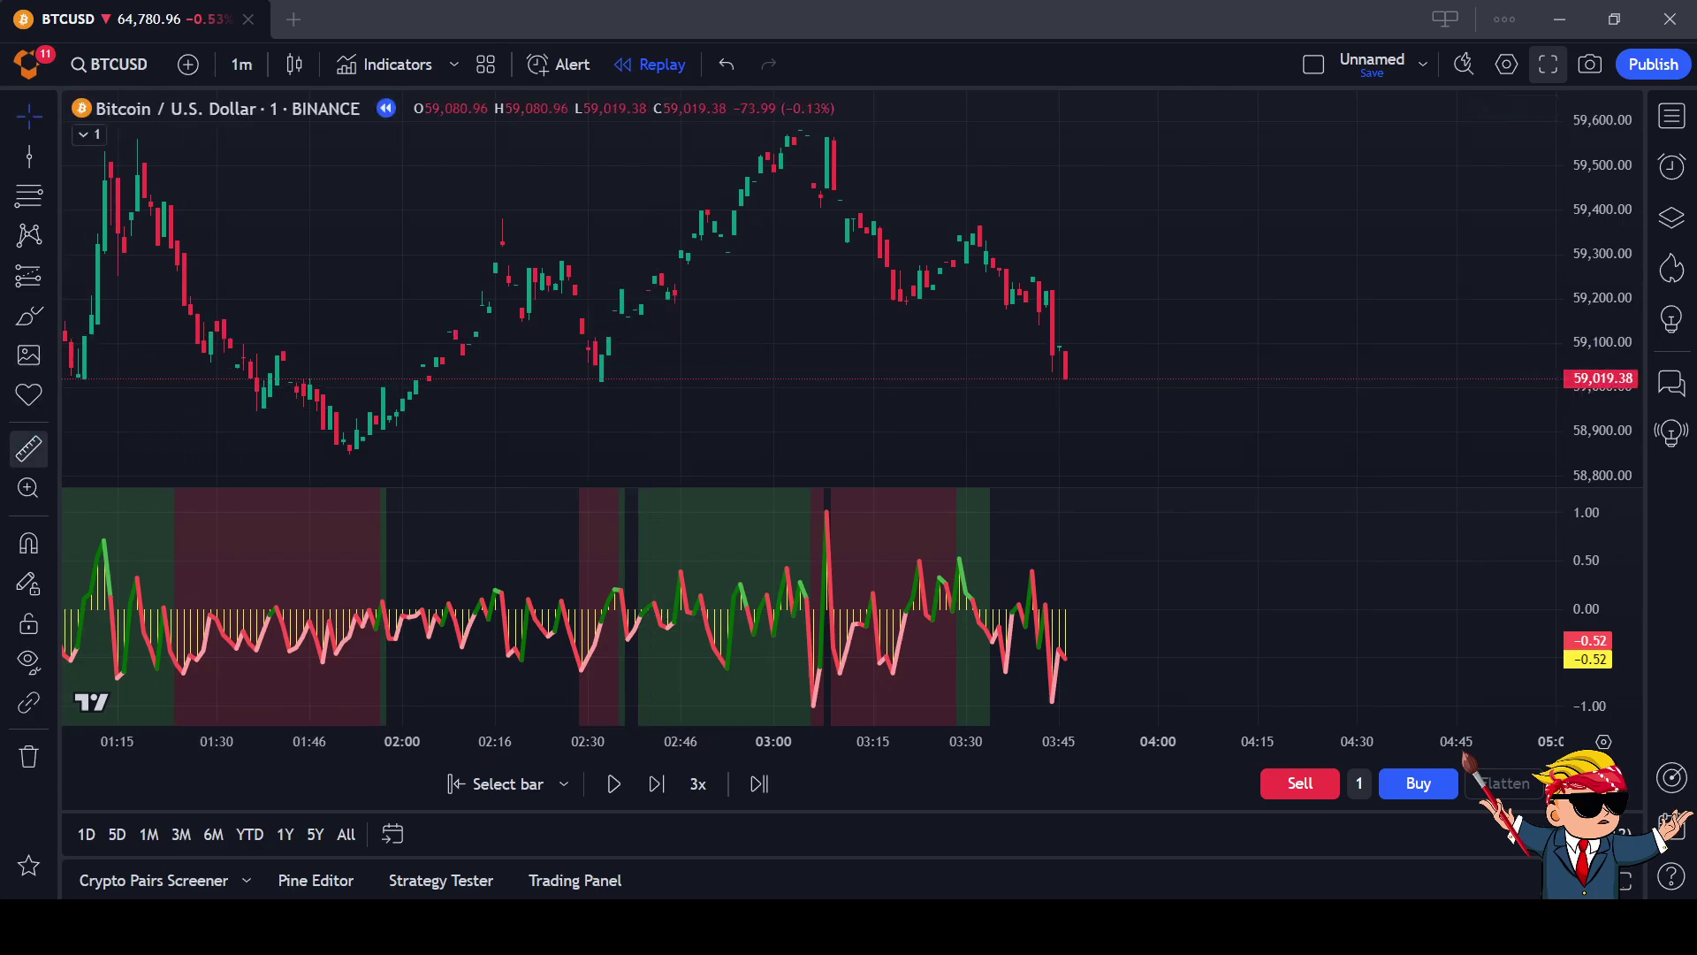
# Measure the price rise across the green zone from 02:39 to 03:04 on 14 Jul '24
pyautogui.click(28, 449)
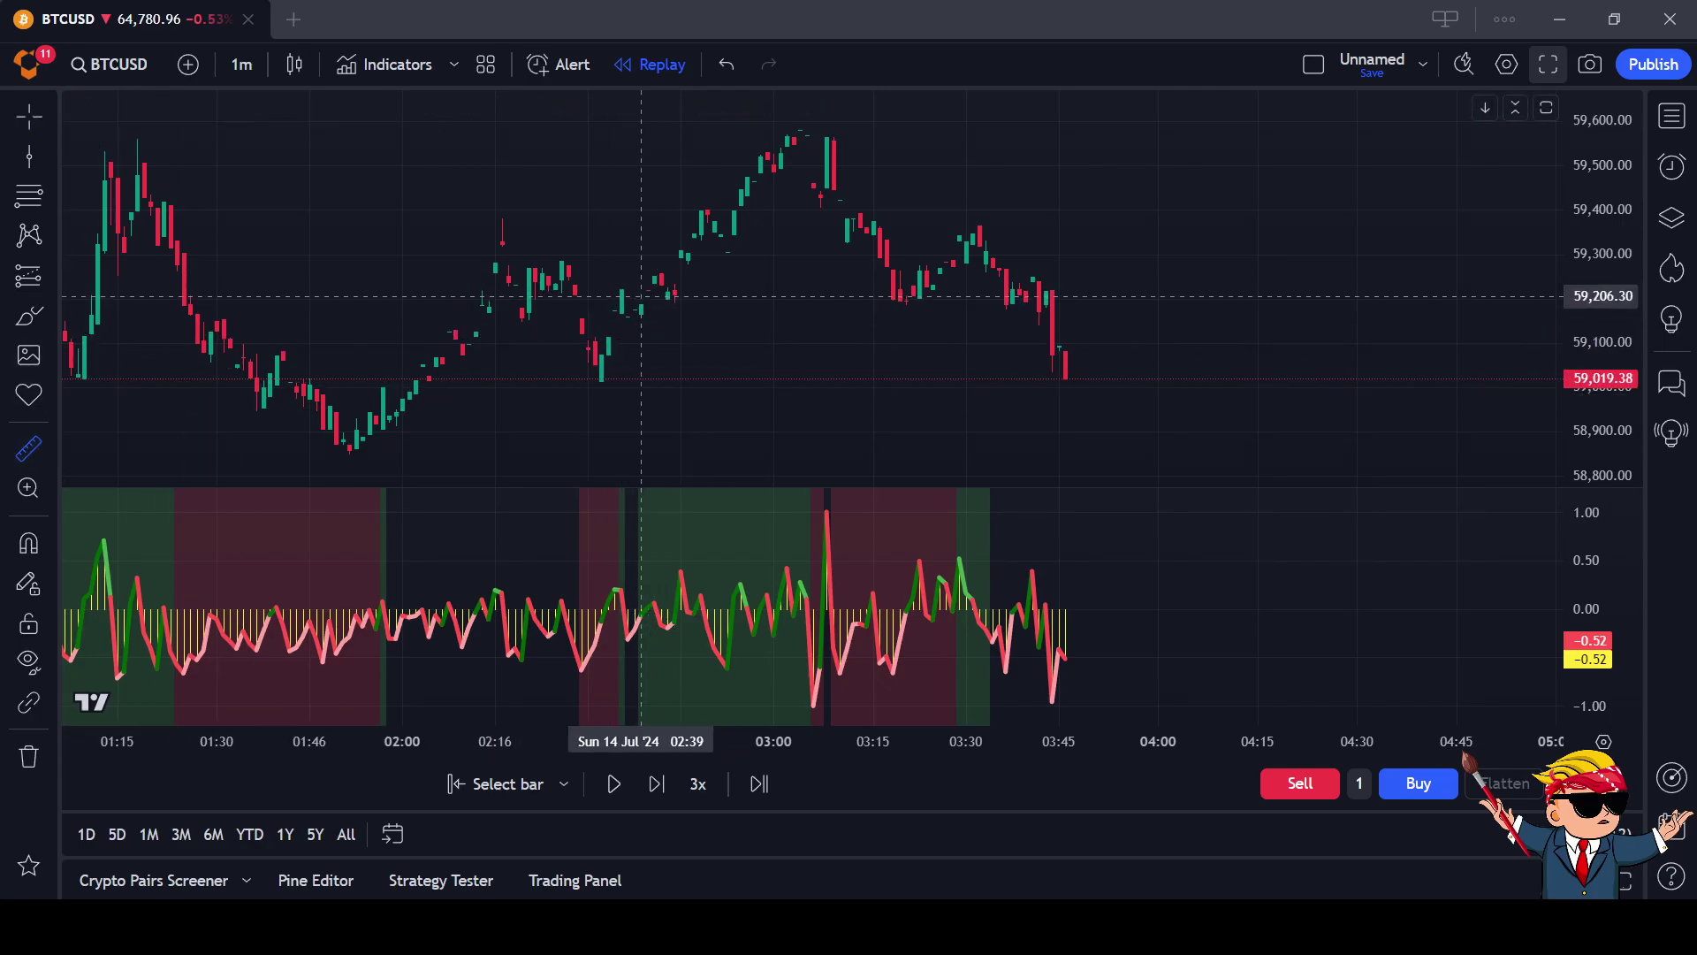
pyautogui.click(640, 296)
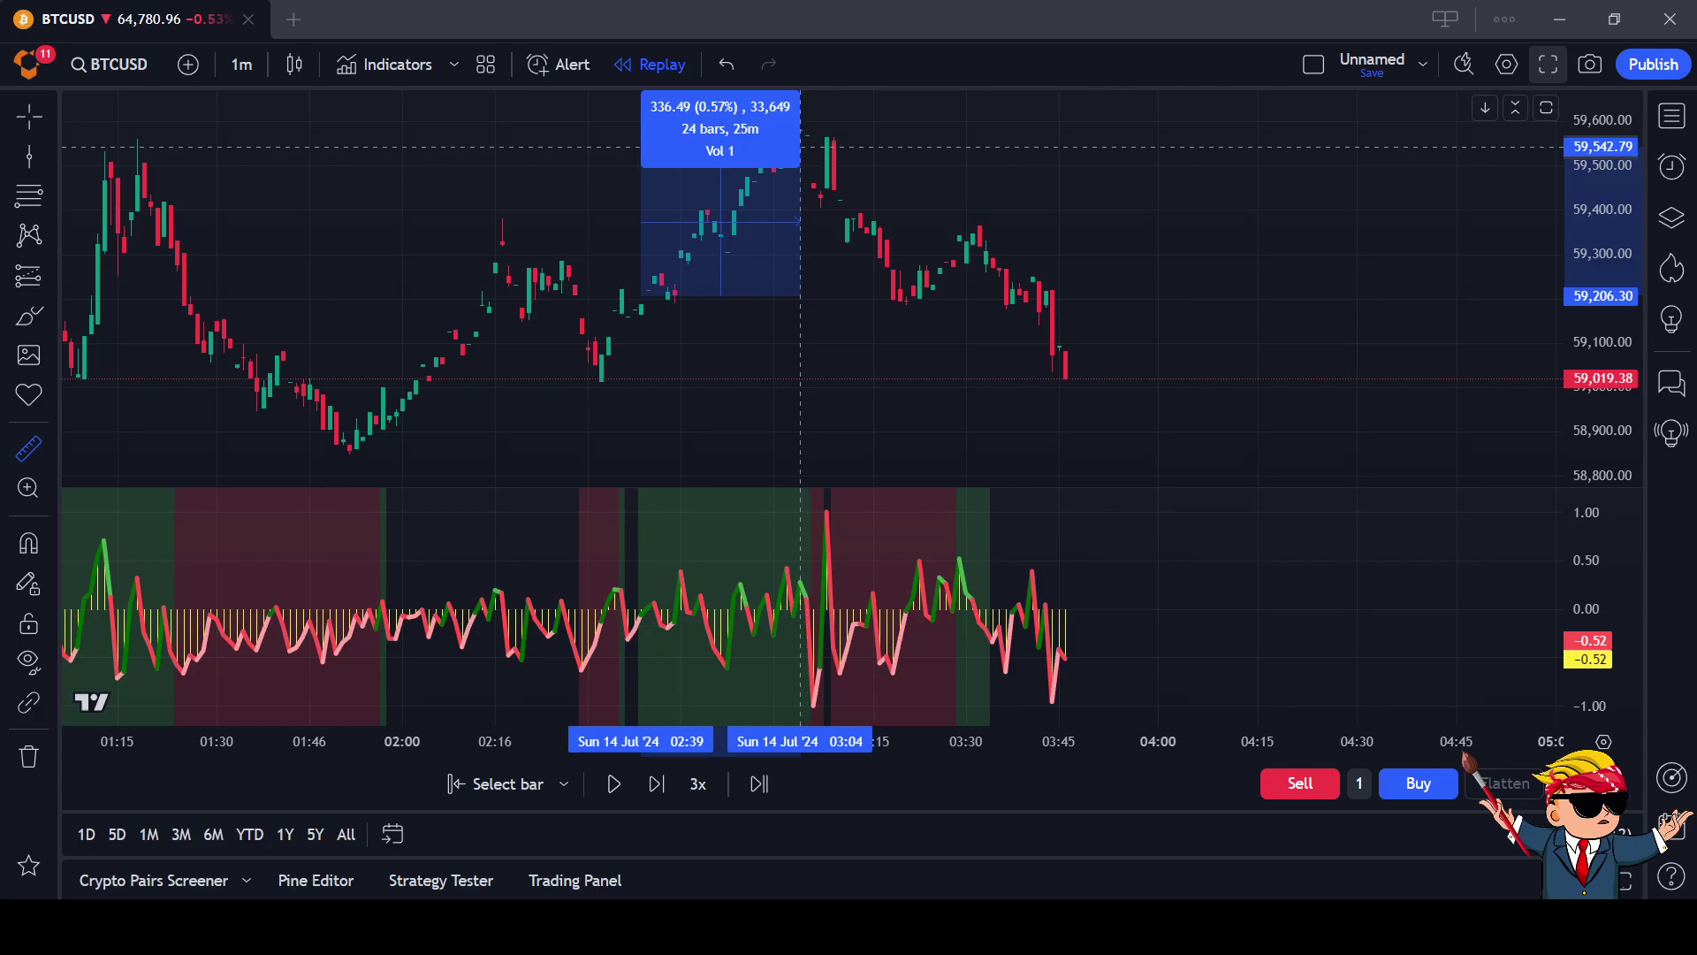
pyautogui.click(800, 146)
pyautogui.click(1026, 353)
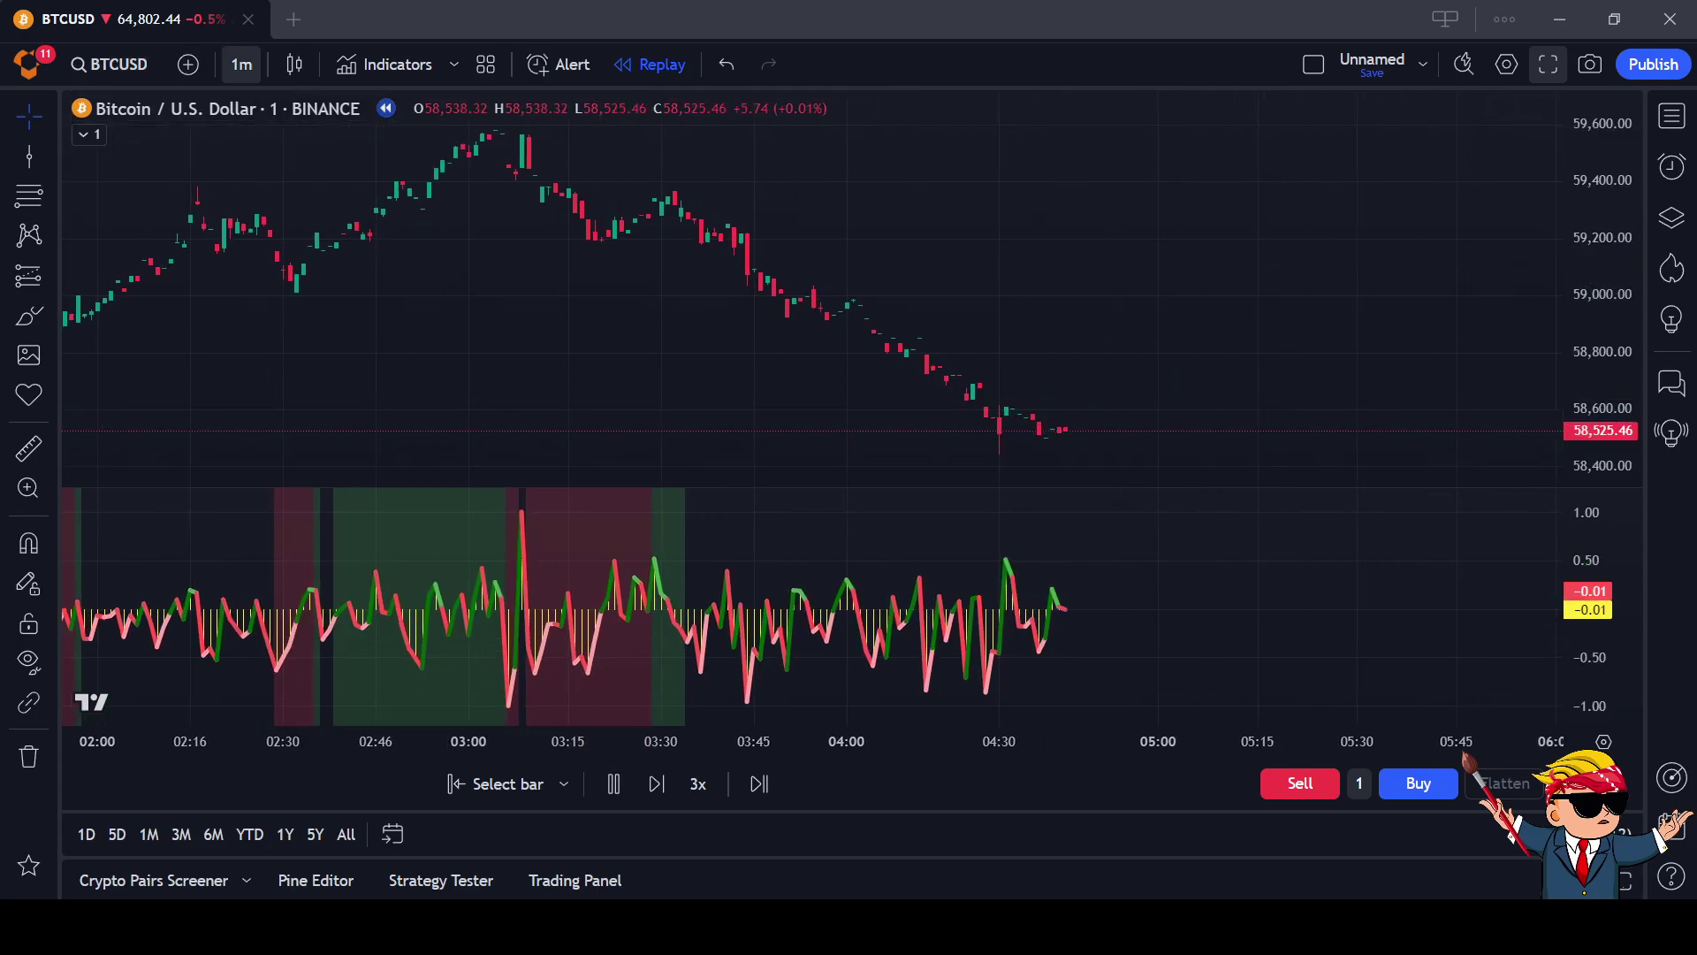
# Switch the chart to the 3-minute interval and show more of its price history
pyautogui.click(241, 63)
pyautogui.click(406, 433)
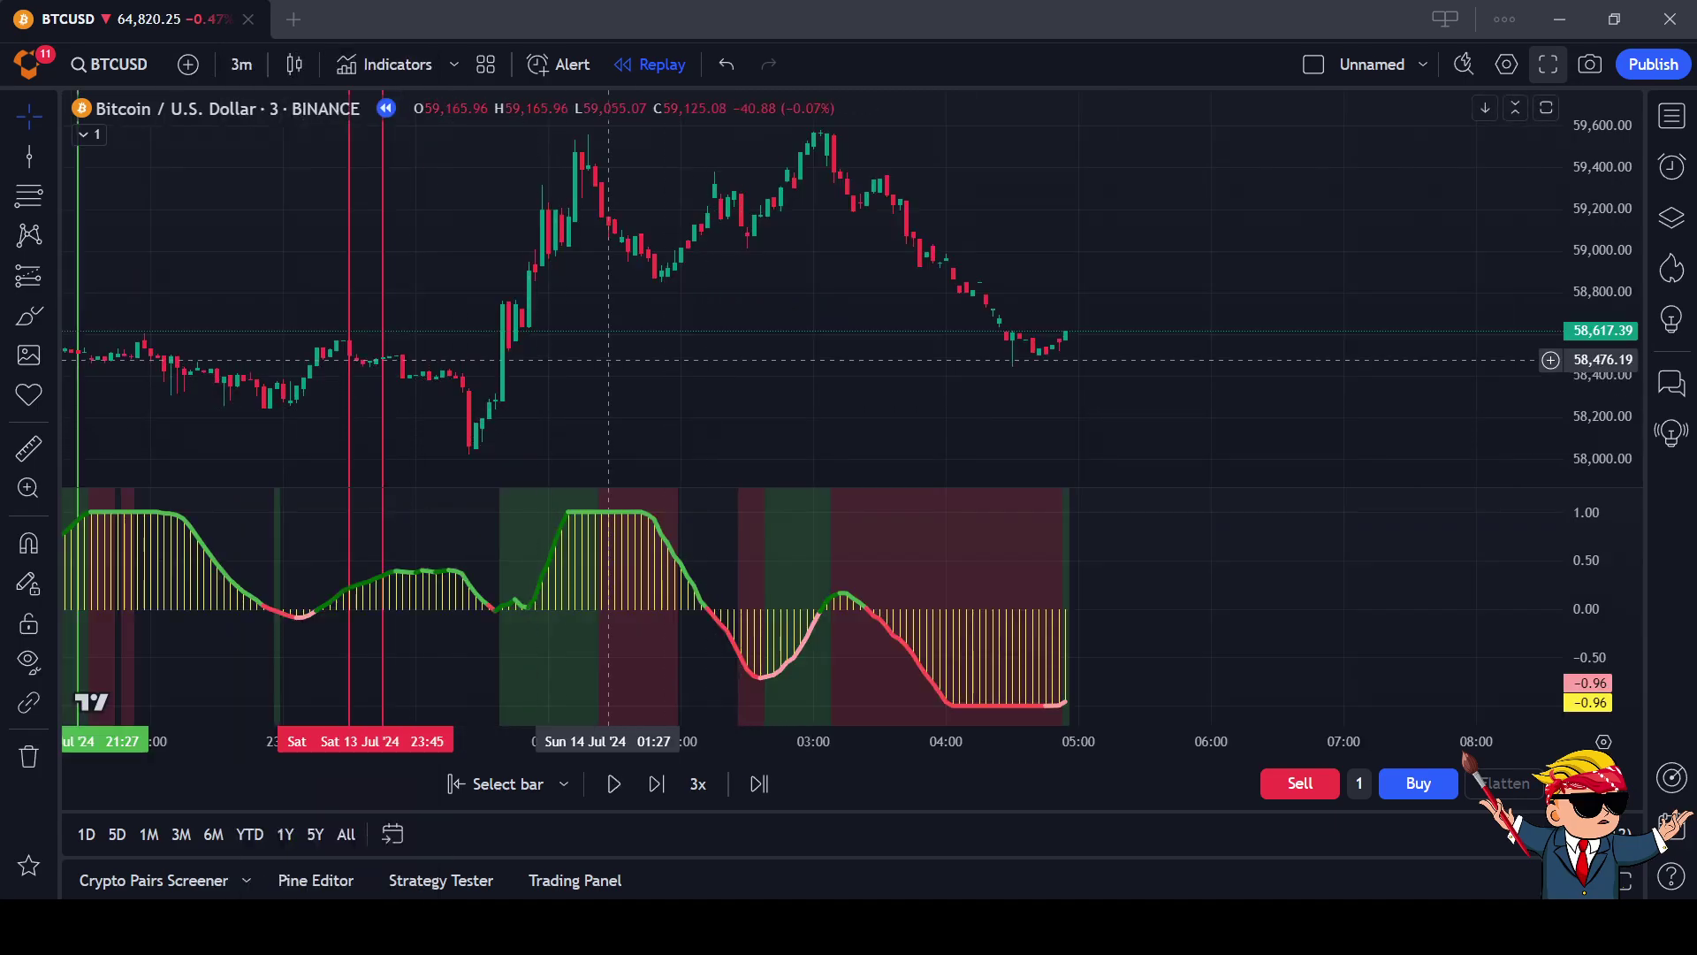
pyautogui.scroll(-4, 608, 359)
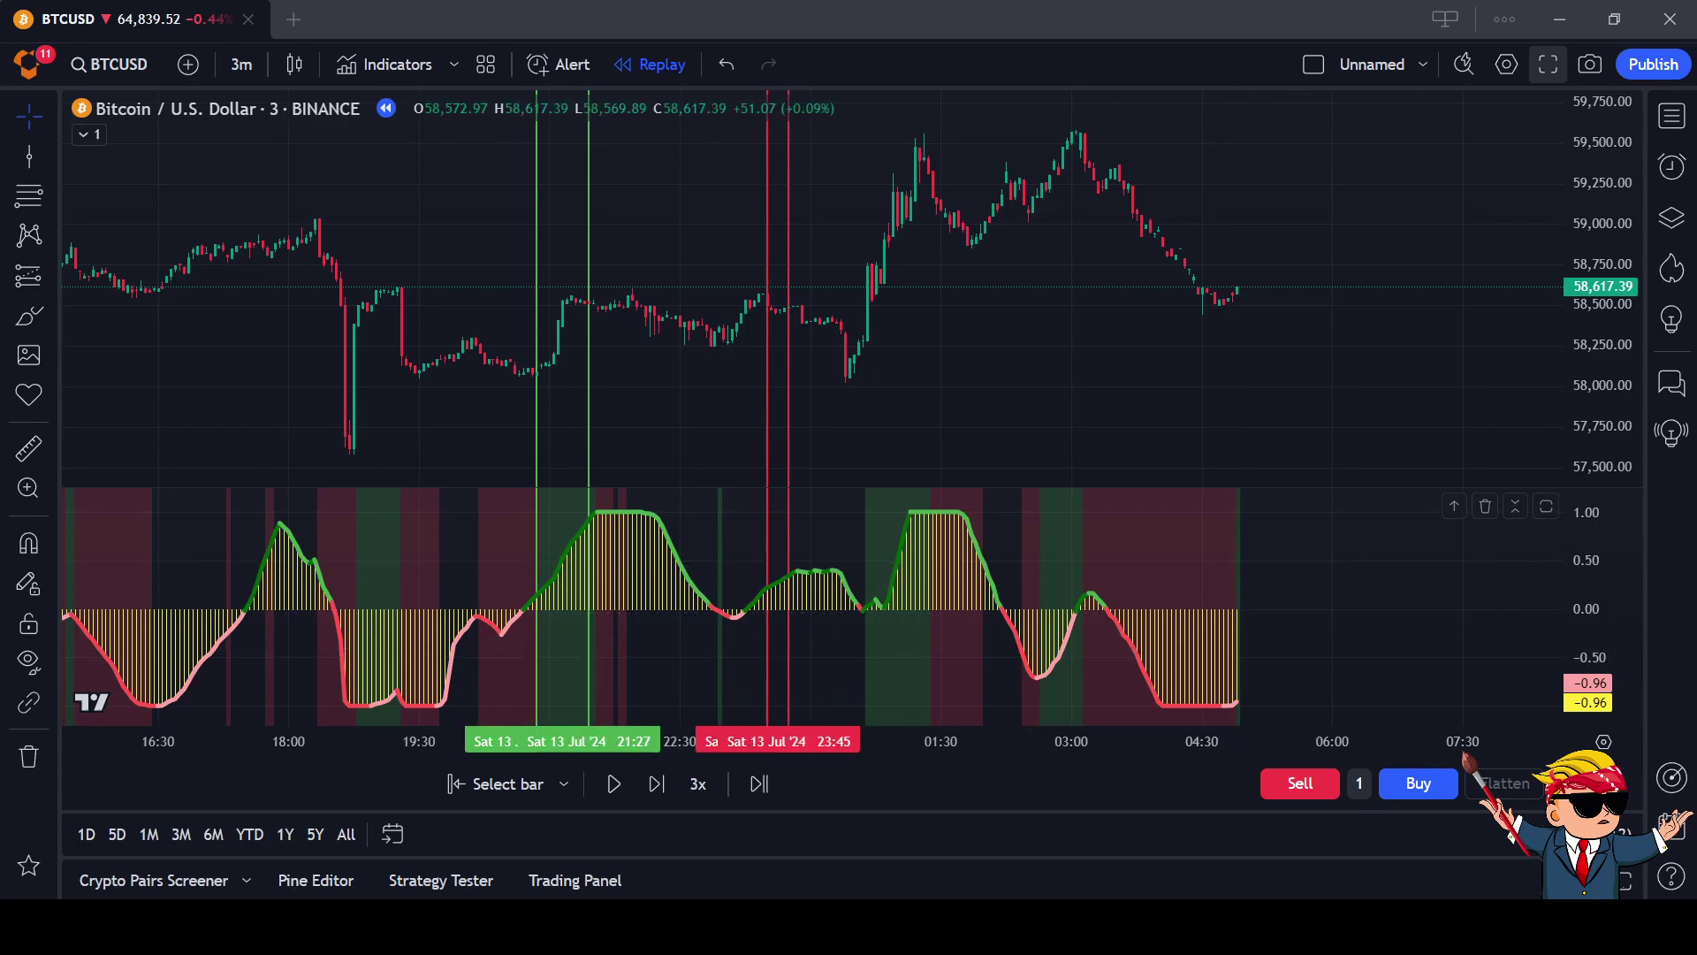
# Draw a freehand Brush arrow in the indicator pane pointing at the newest green zone, at about the 0.50 level
pyautogui.click(29, 316)
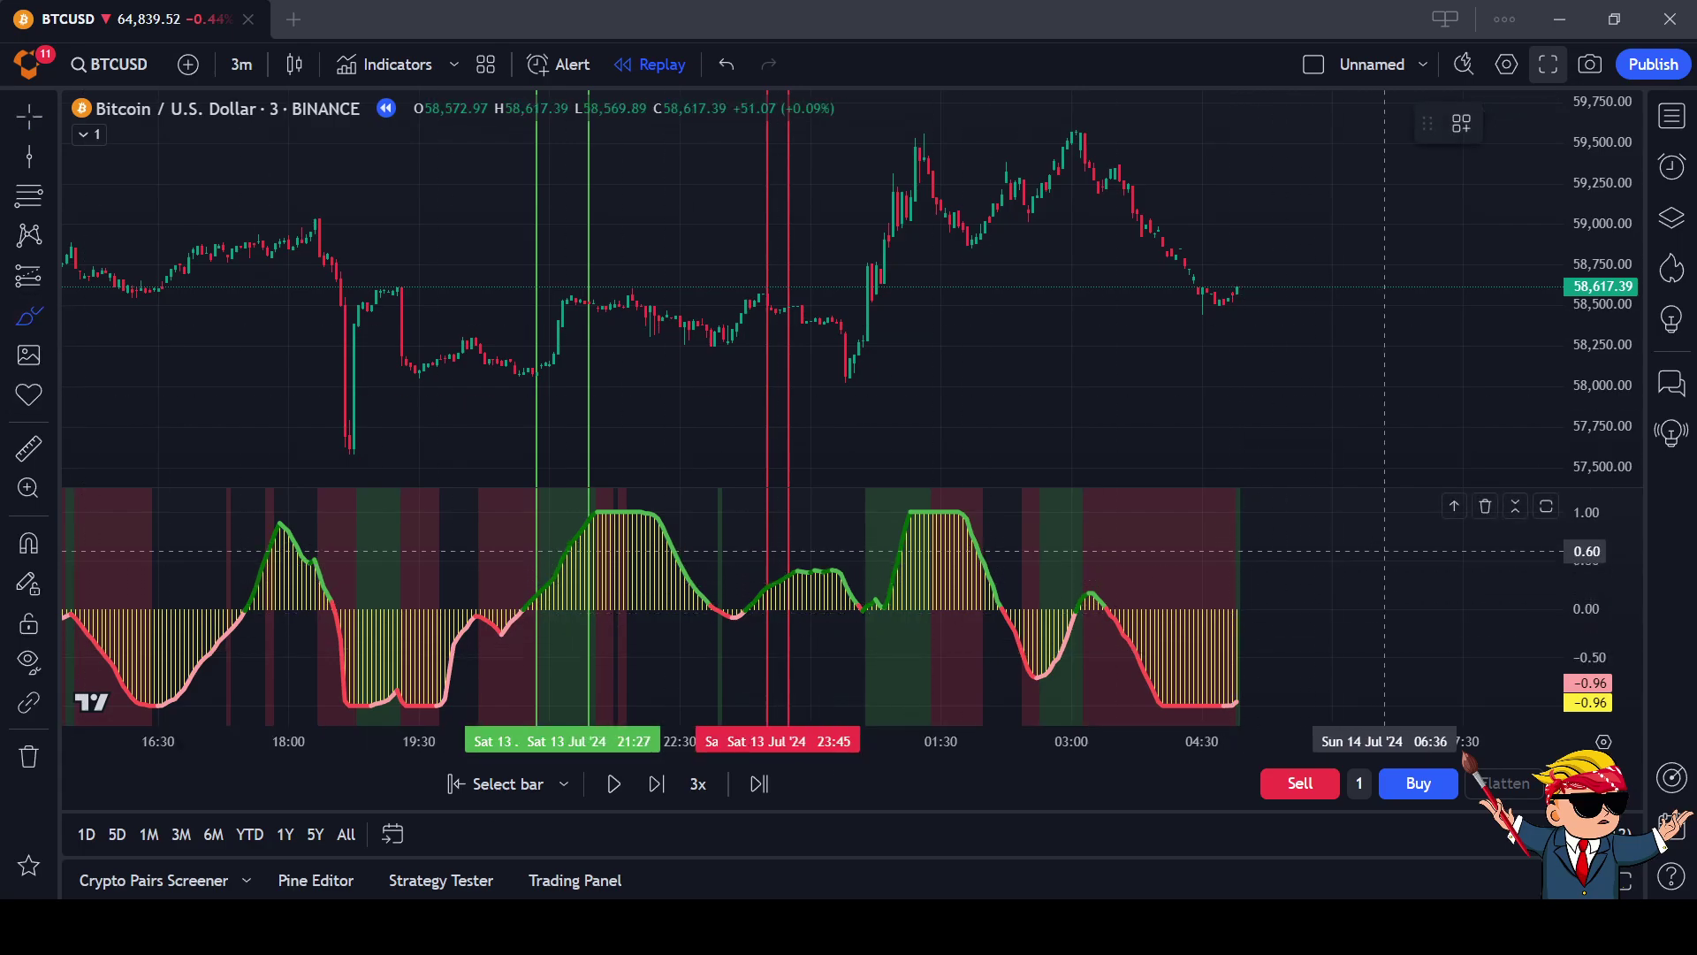
pyautogui.moveTo(1376, 555); pyautogui.dragTo(1255, 558)
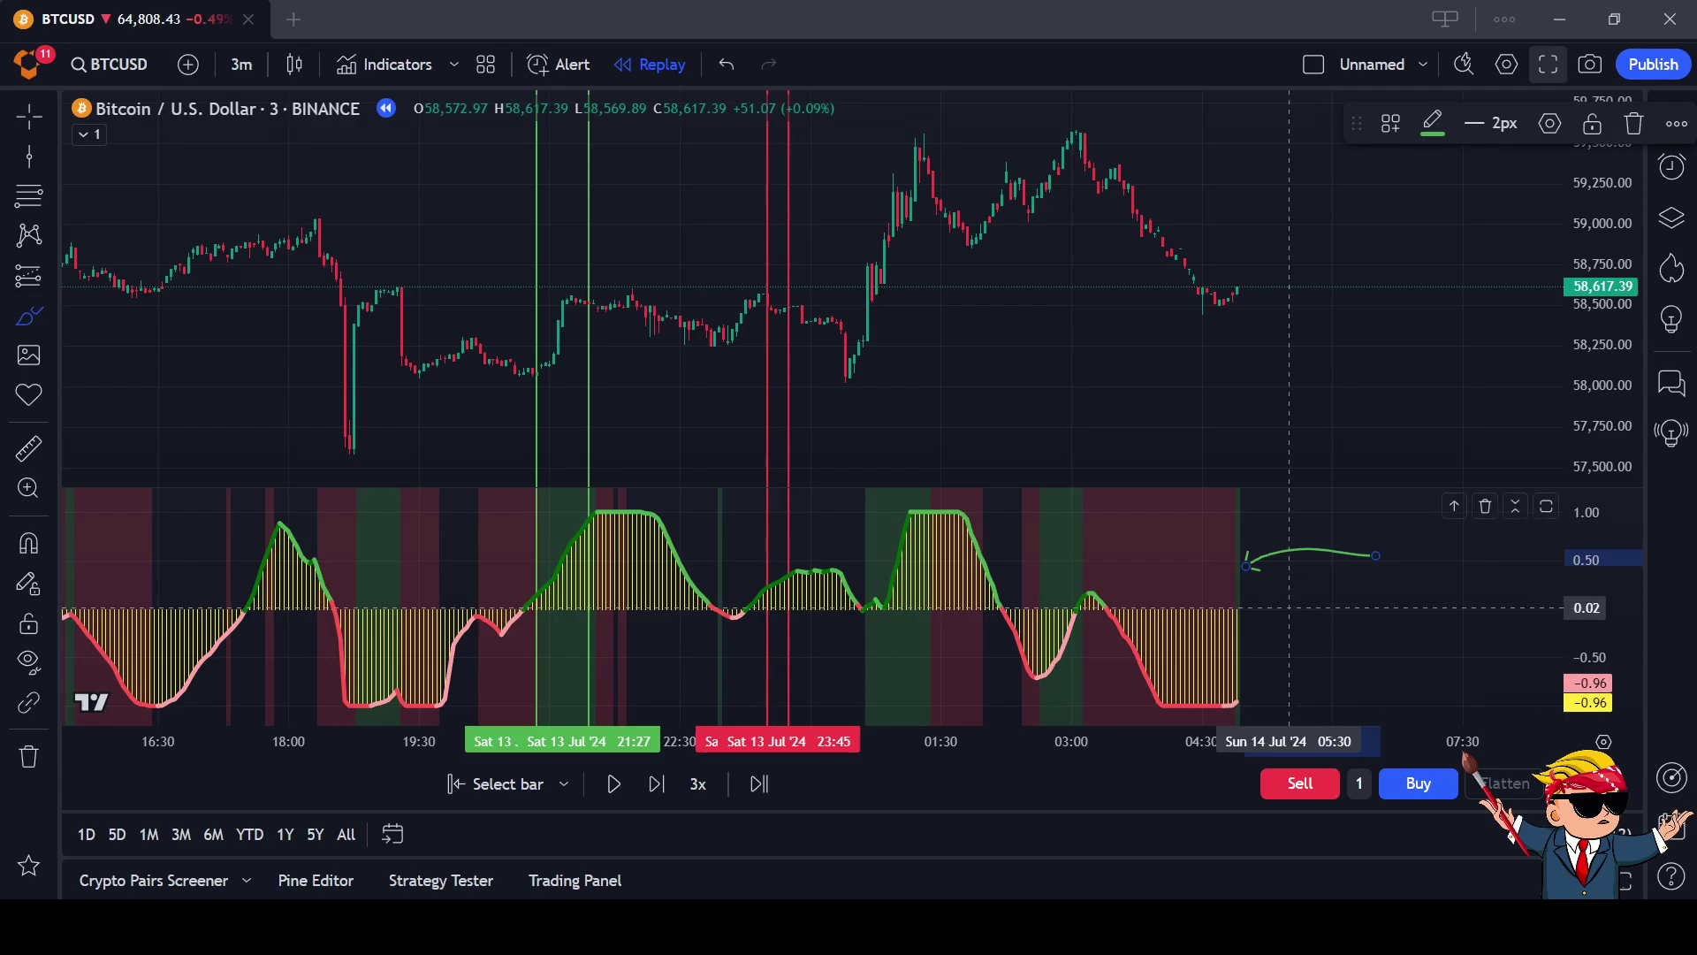
# Delete the freehand arrow and run the replay until the newest green zone ends, pausing it there
pyautogui.press('Delete')
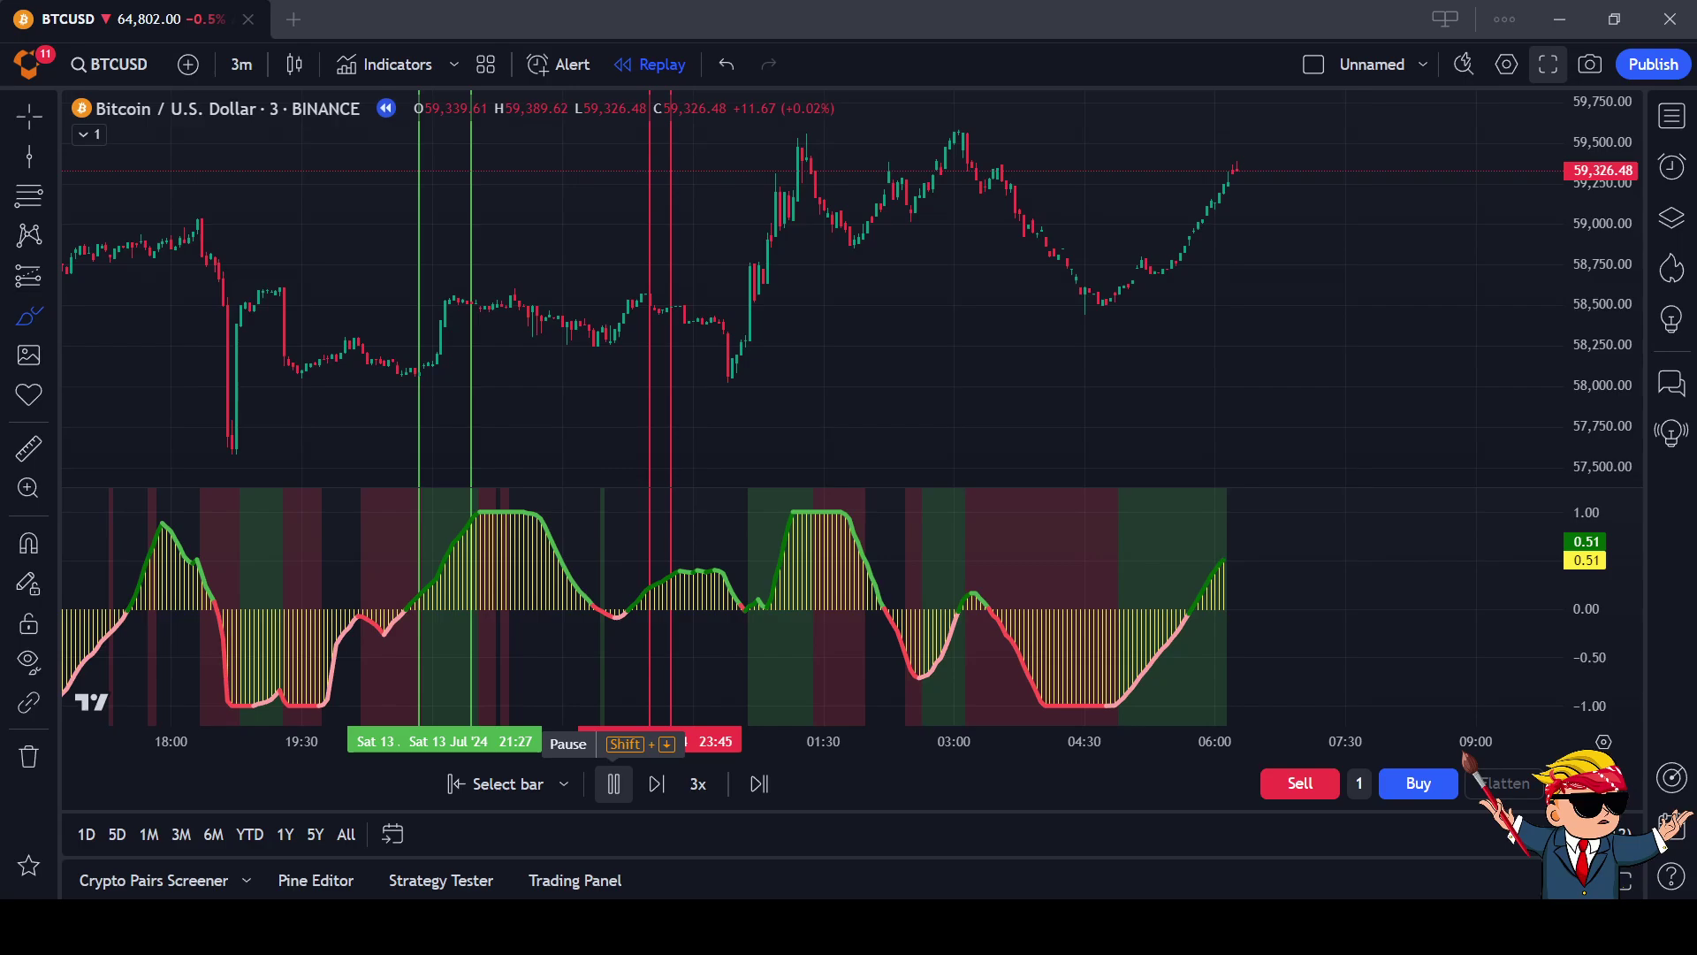
pyautogui.click(613, 783)
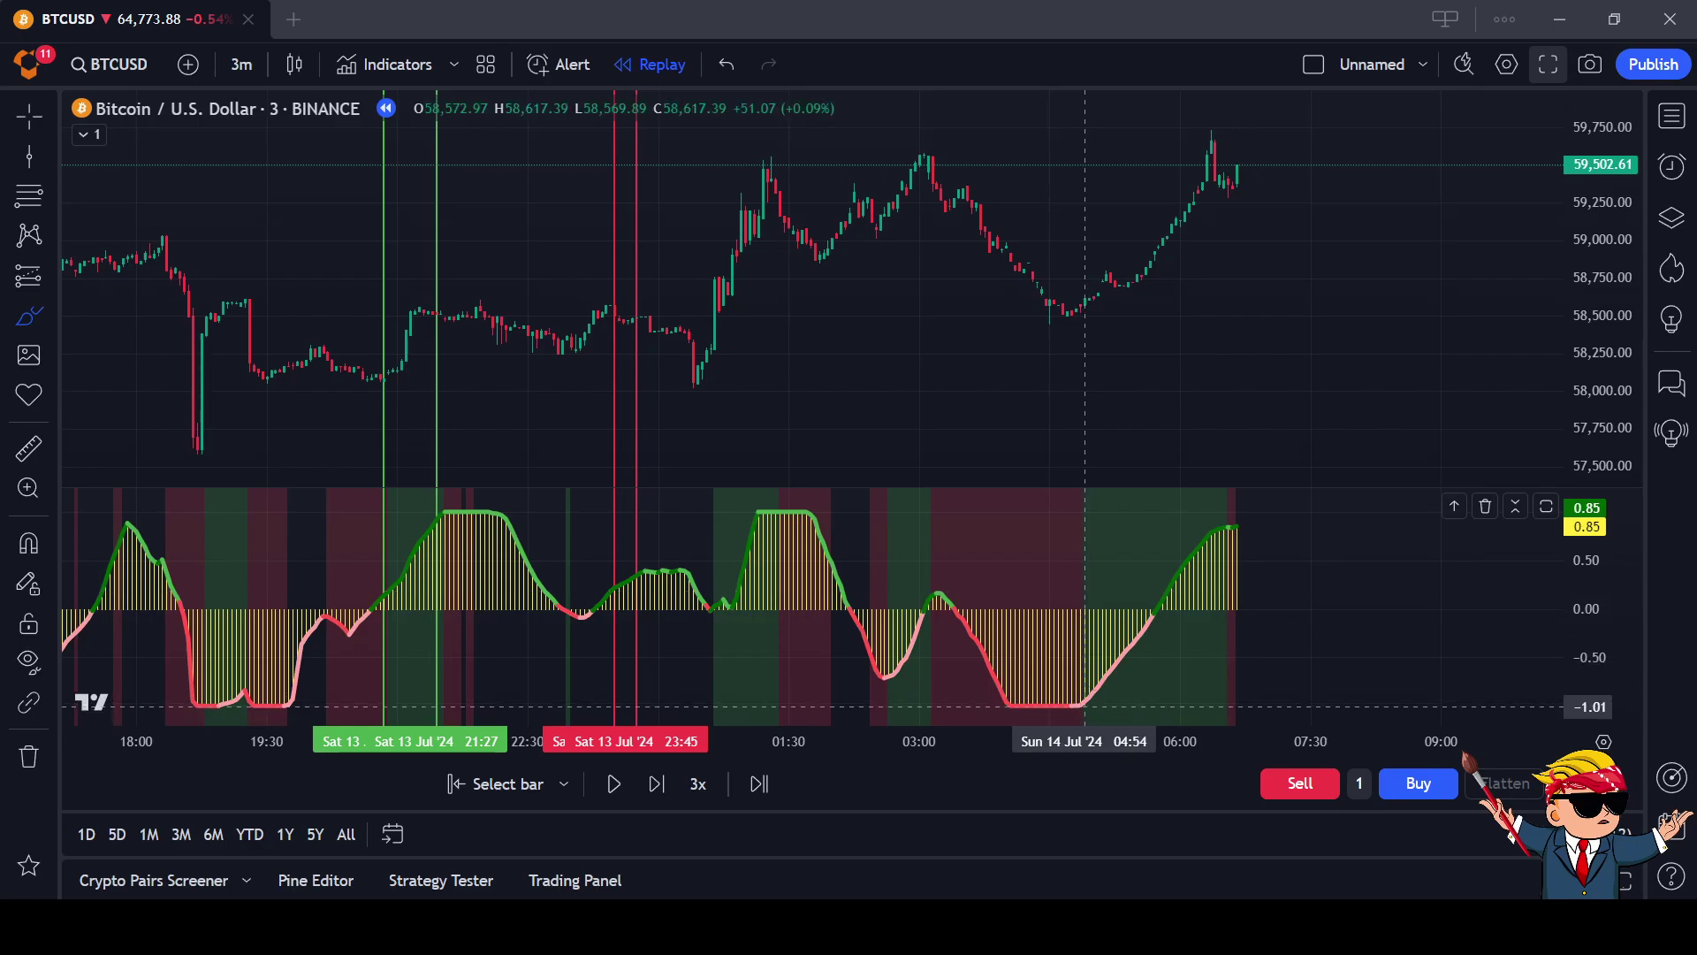
# Measure the price rise across the green zone from 04:57 to 06:27 on 14 Jul '24 and clear the measurement
pyautogui.click(29, 449)
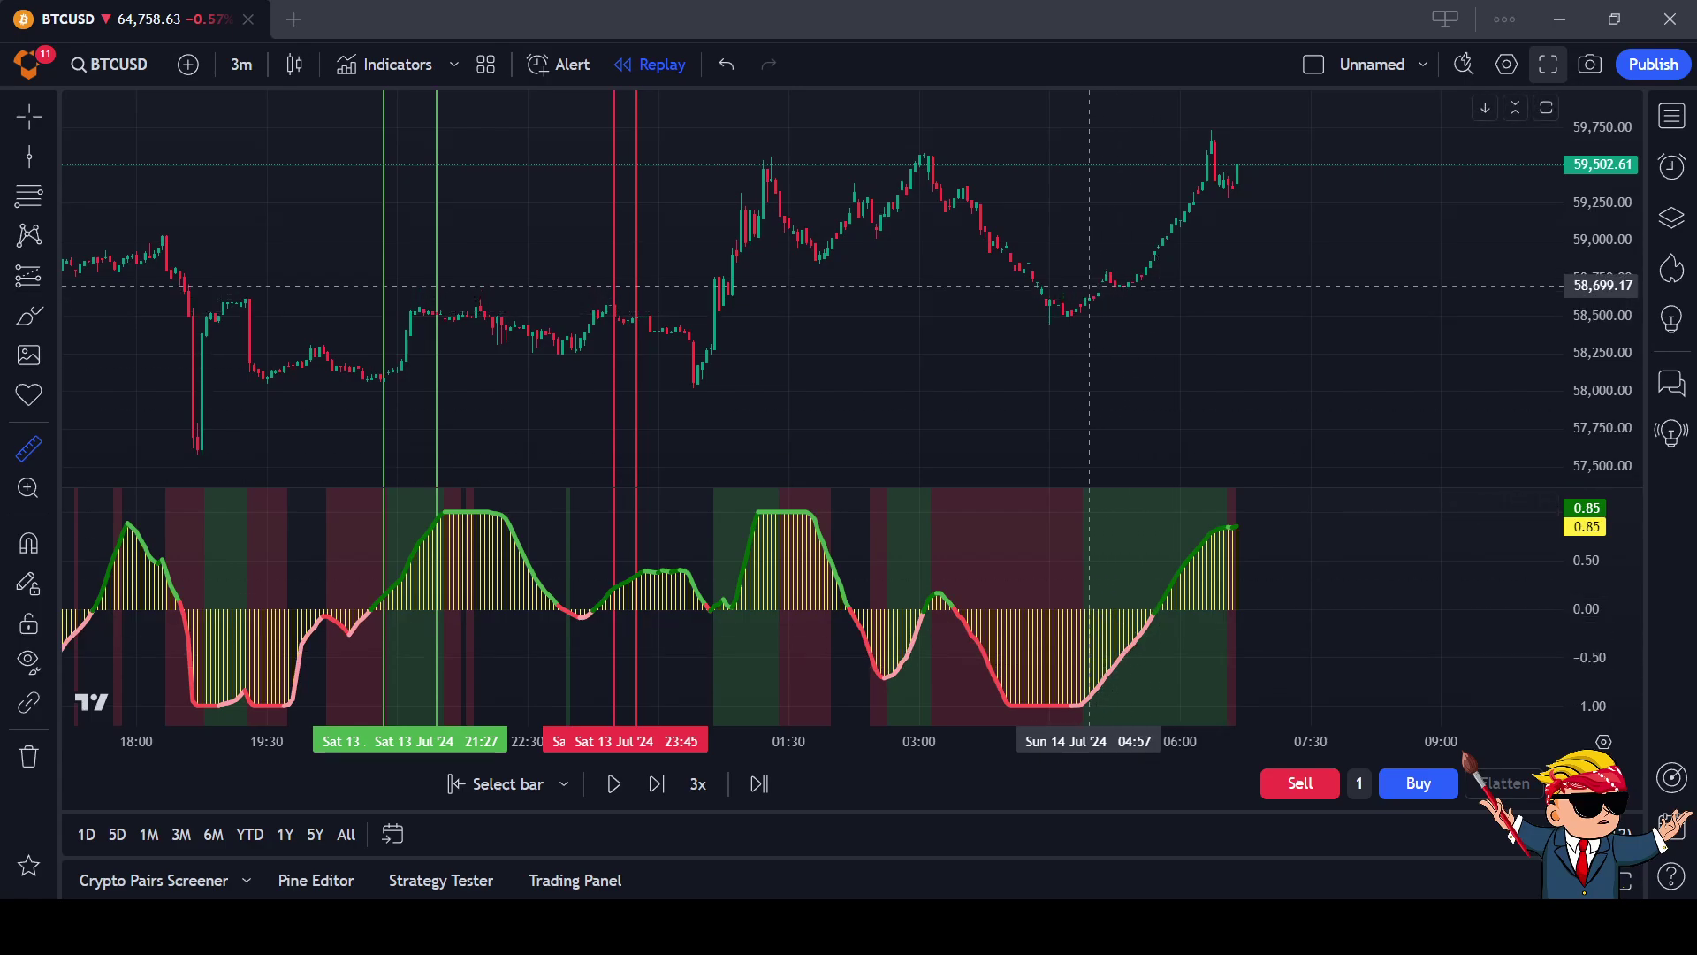
pyautogui.click(1089, 299)
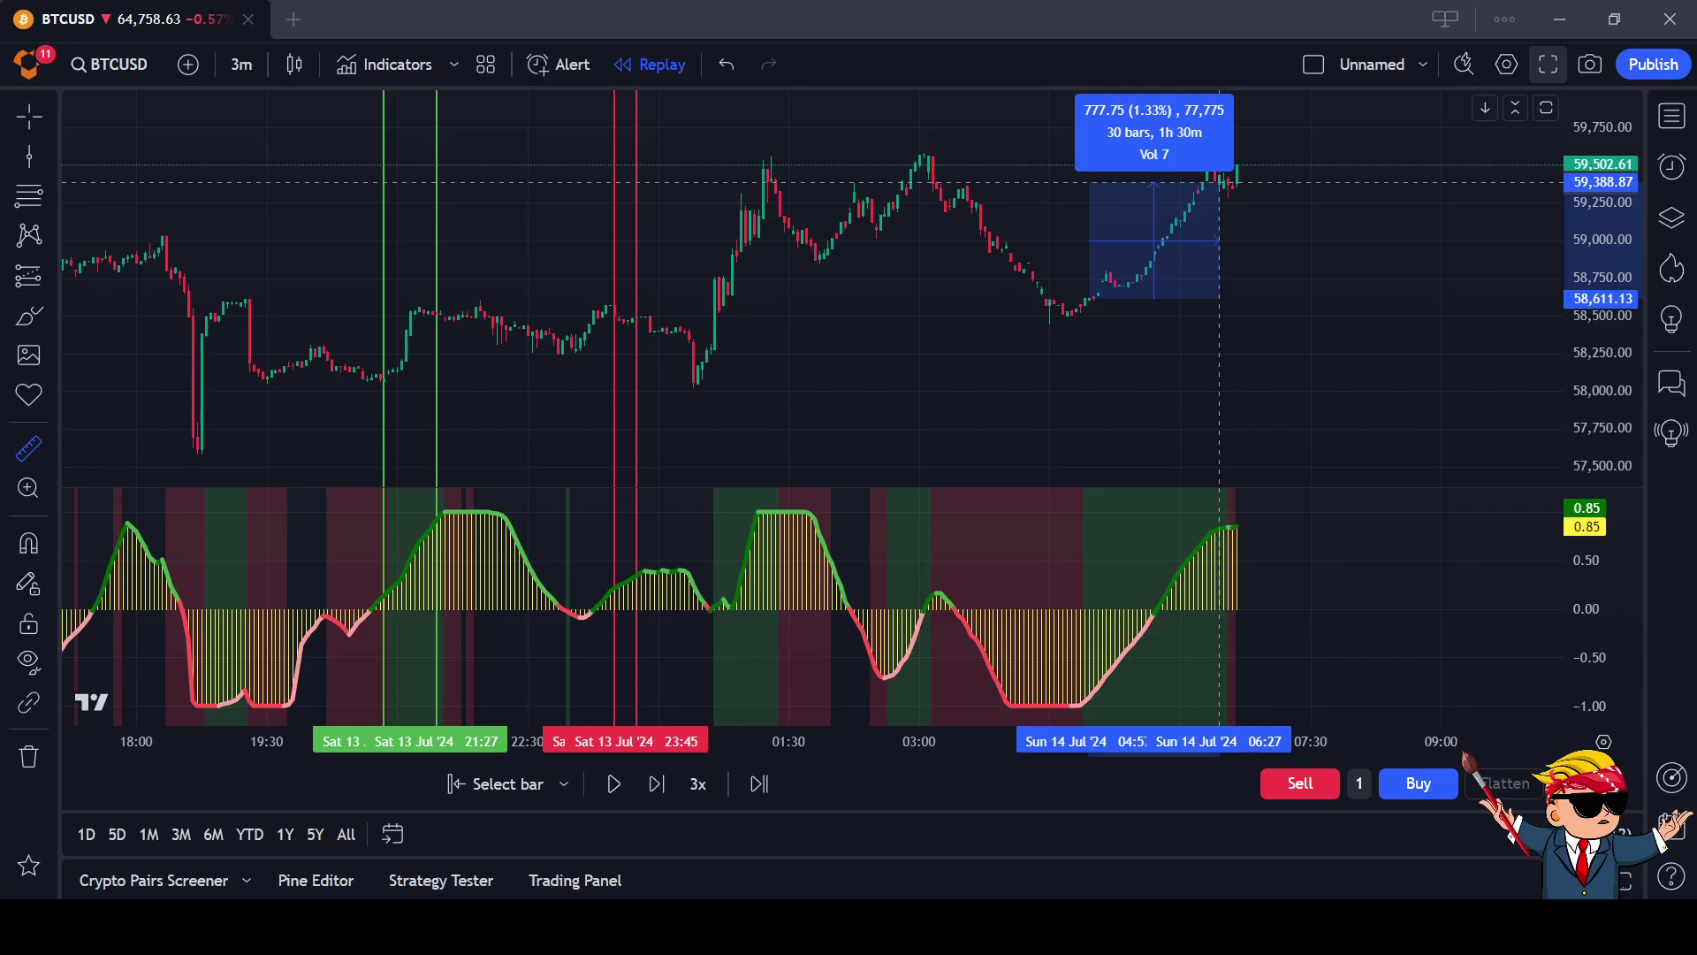
pyautogui.click(1151, 352)
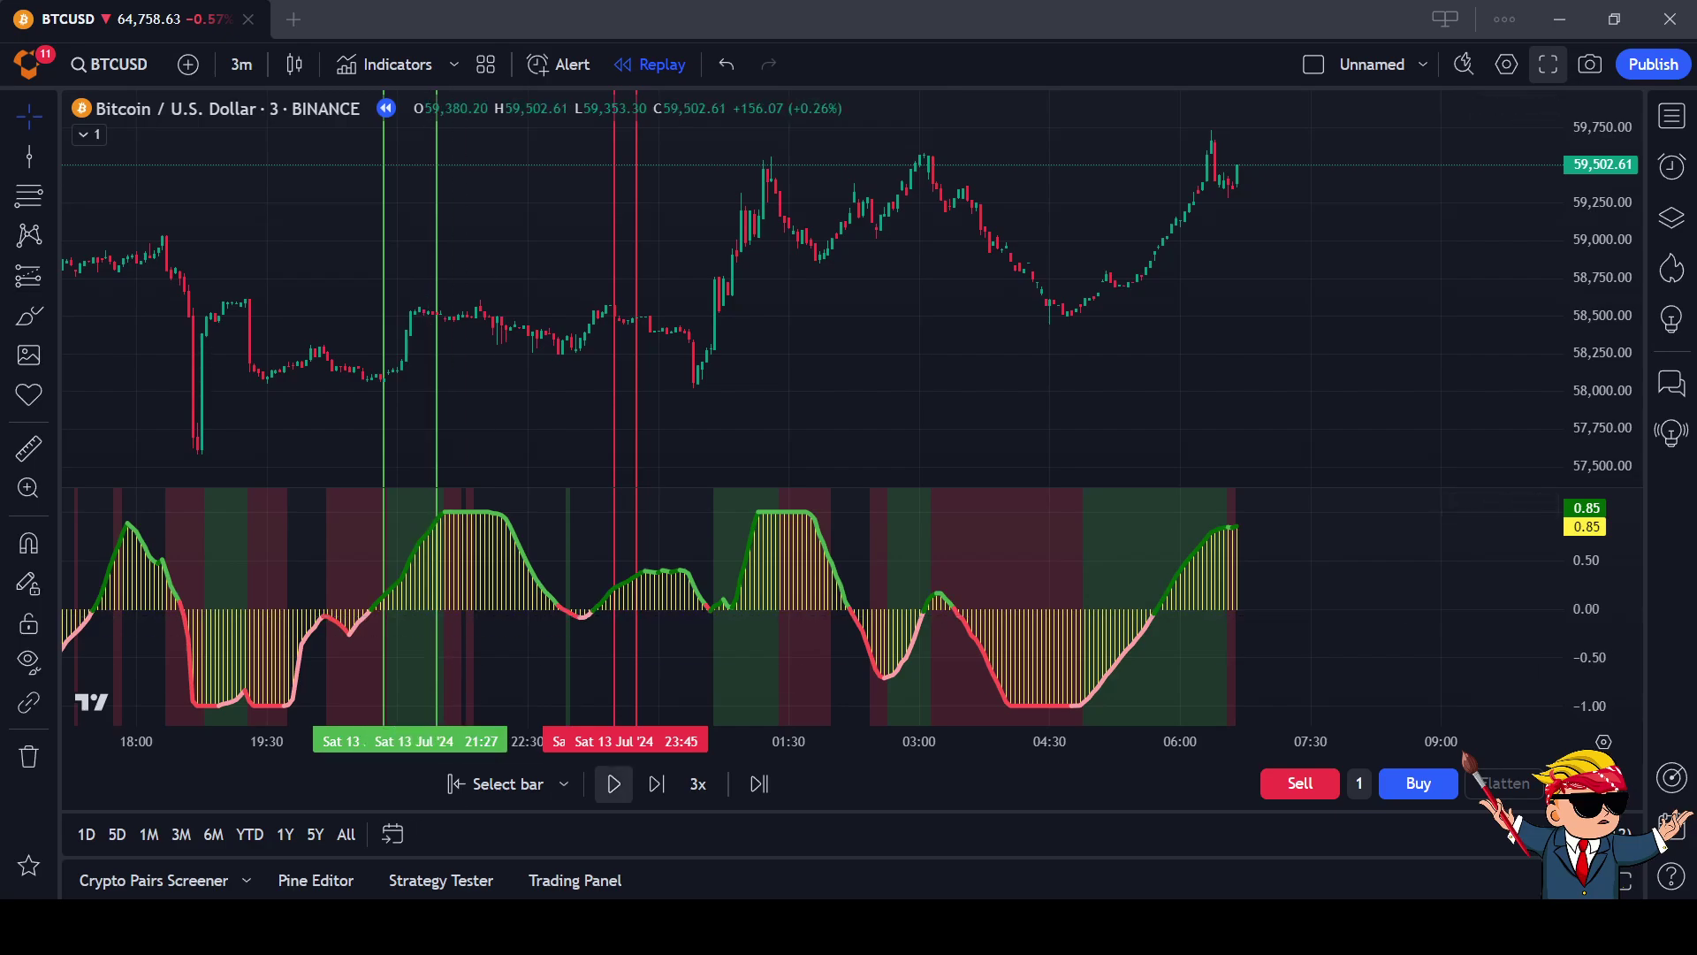
# Resume the replay through the afternoon of 14 Jul '24 and switch the chart to the 5-minute interval
pyautogui.click(613, 783)
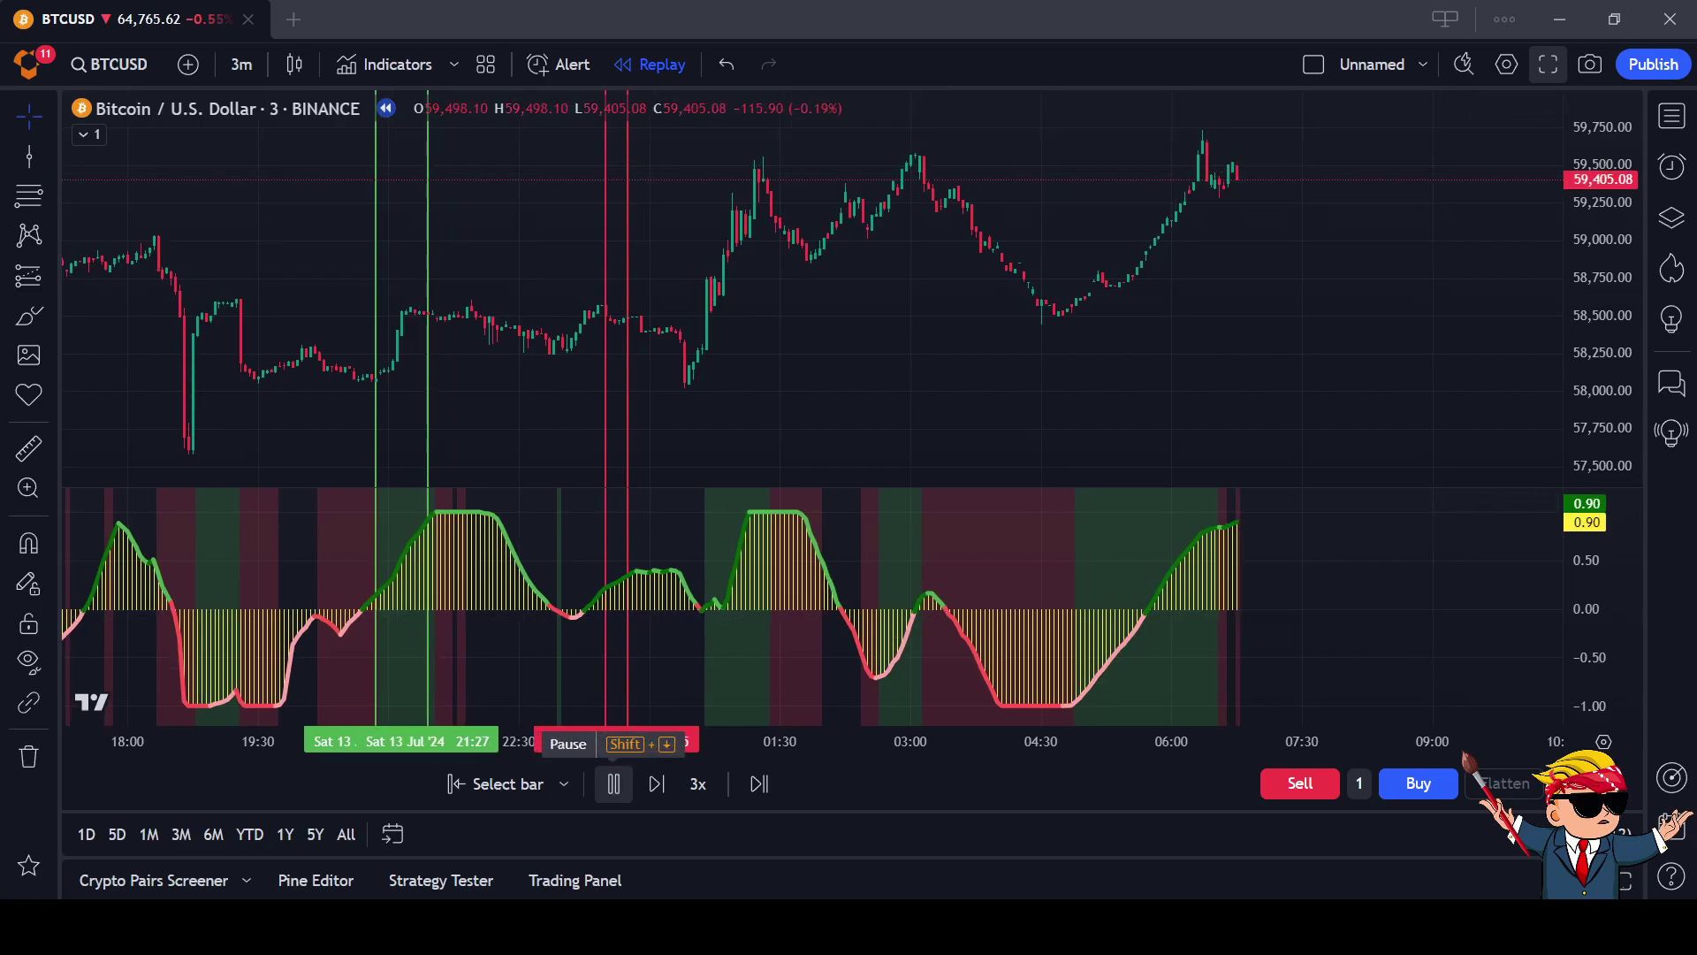
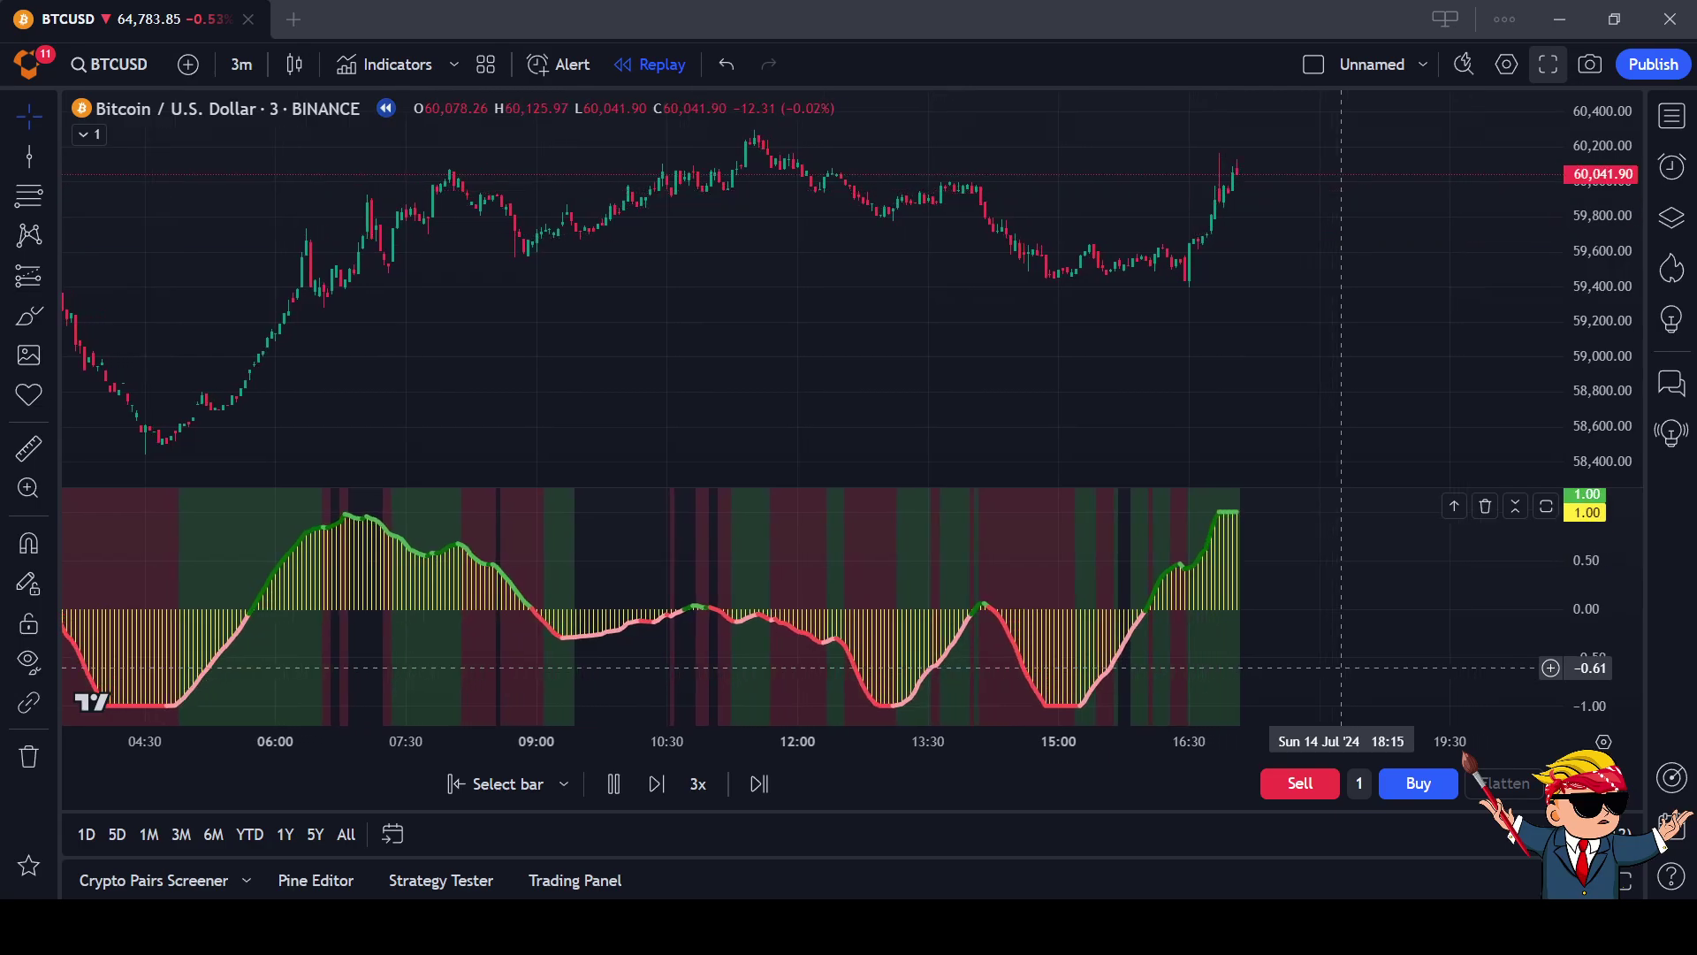
pyautogui.click(241, 64)
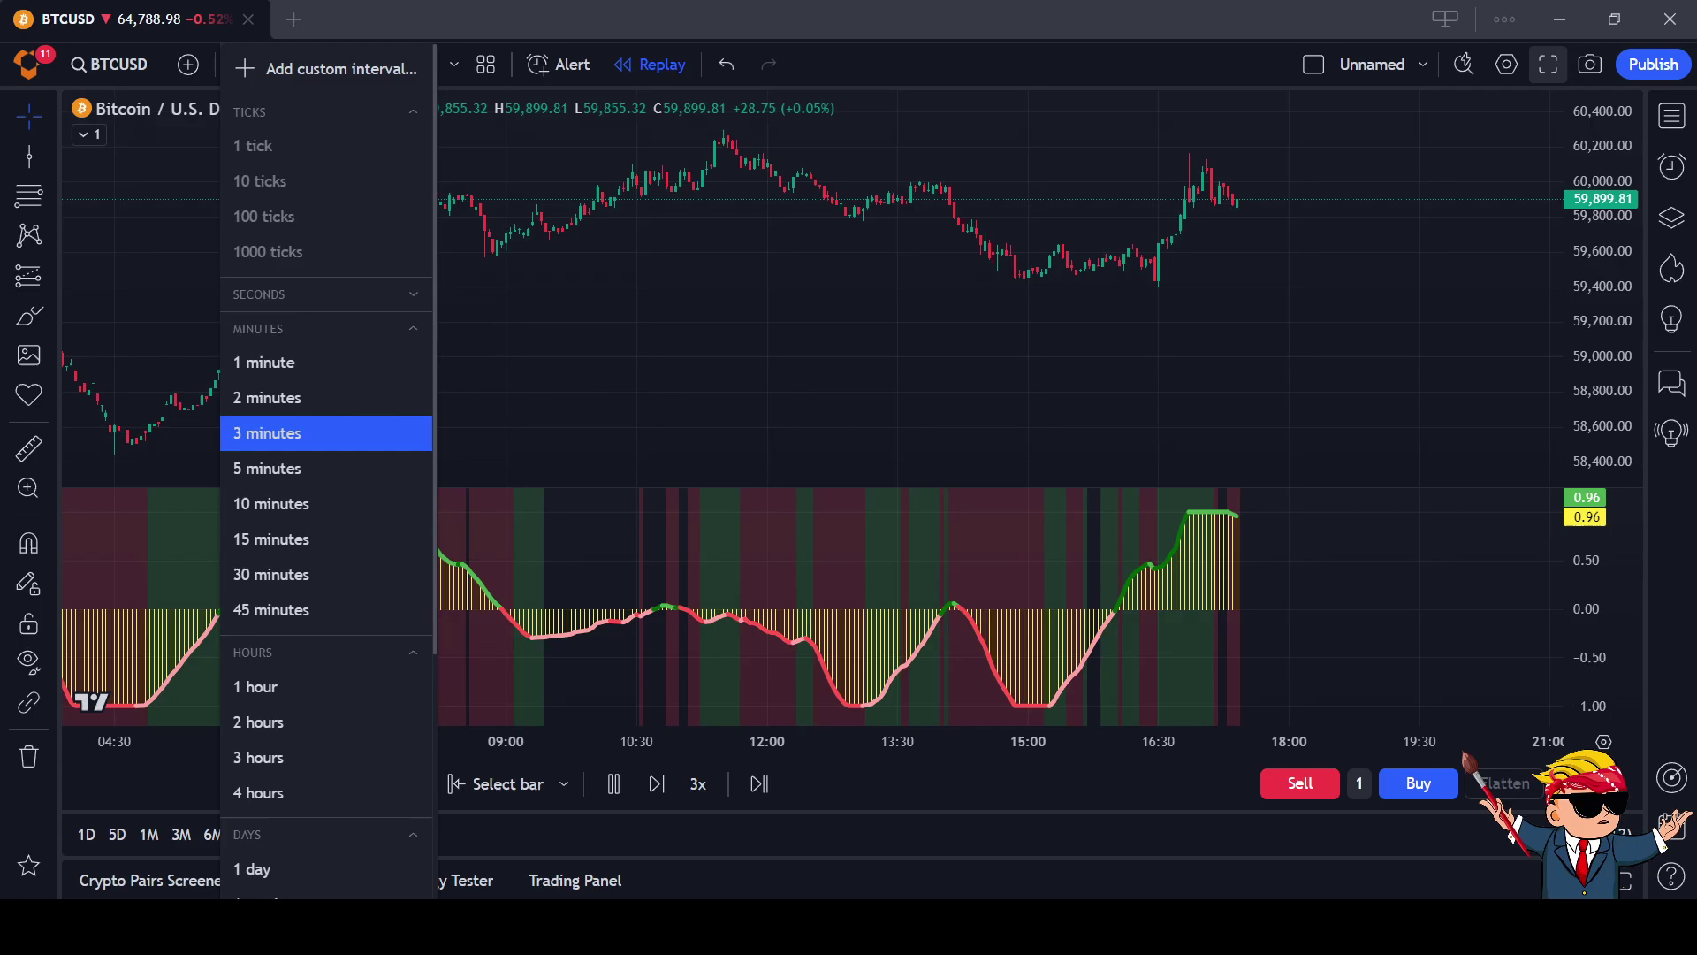
pyautogui.click(265, 466)
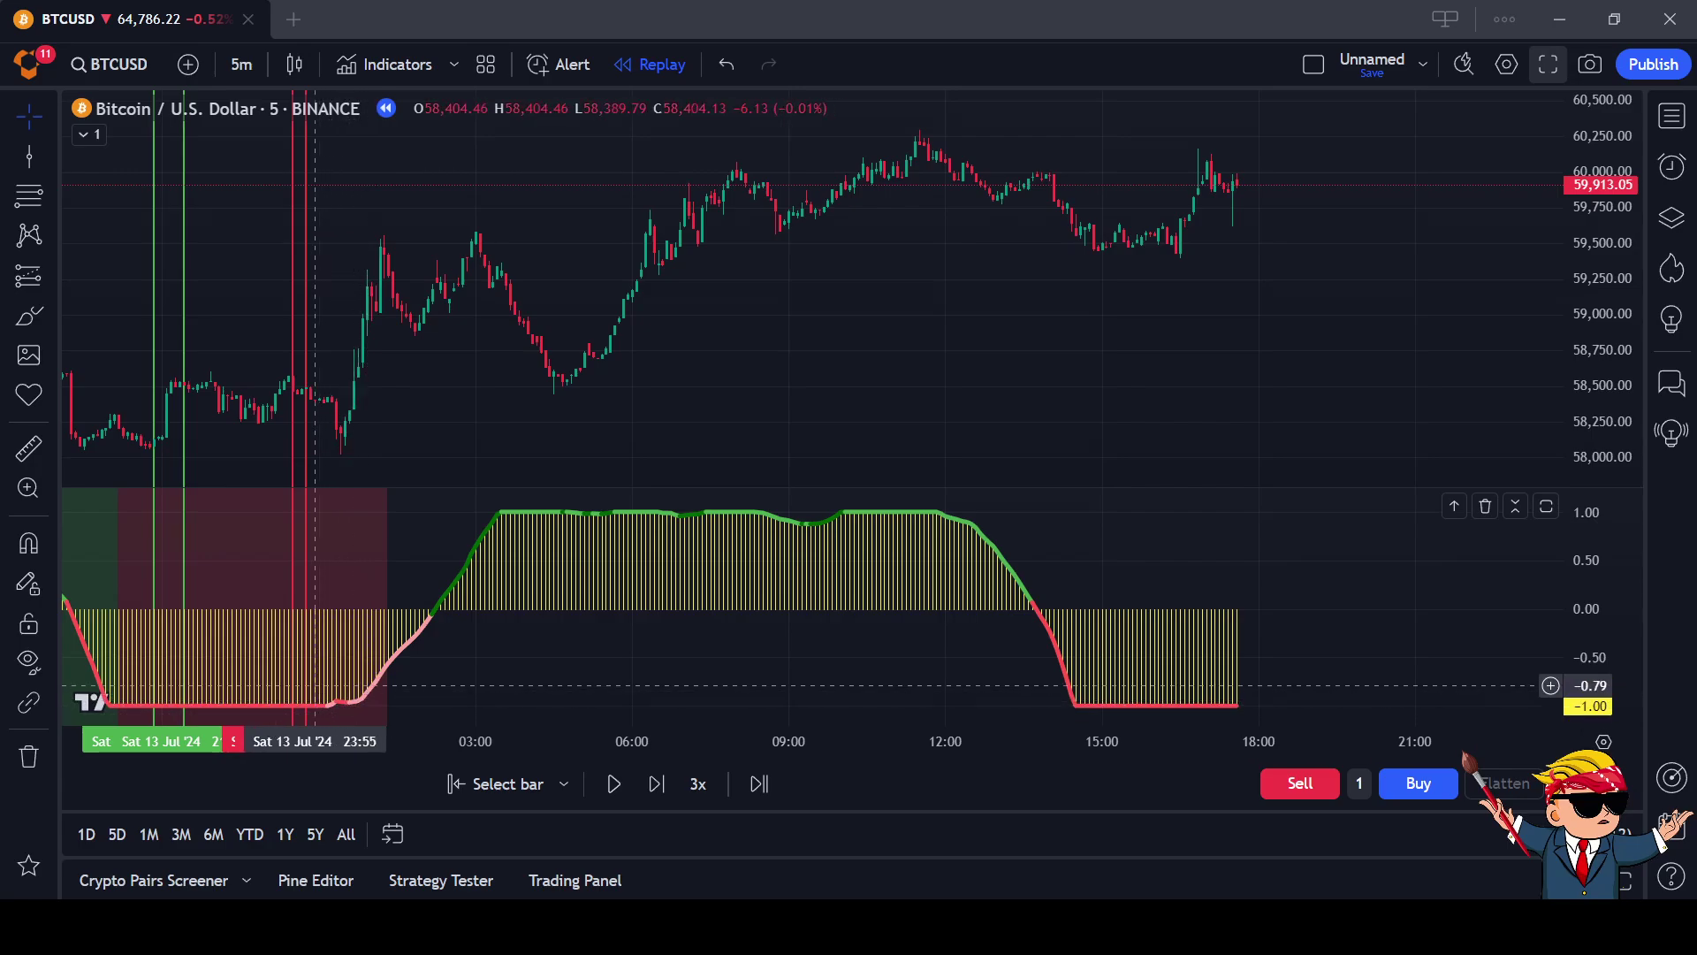
# Remove all the green and red vertical-line drawings from the 5-minute chart
pyautogui.scroll(-2, 745, 634)
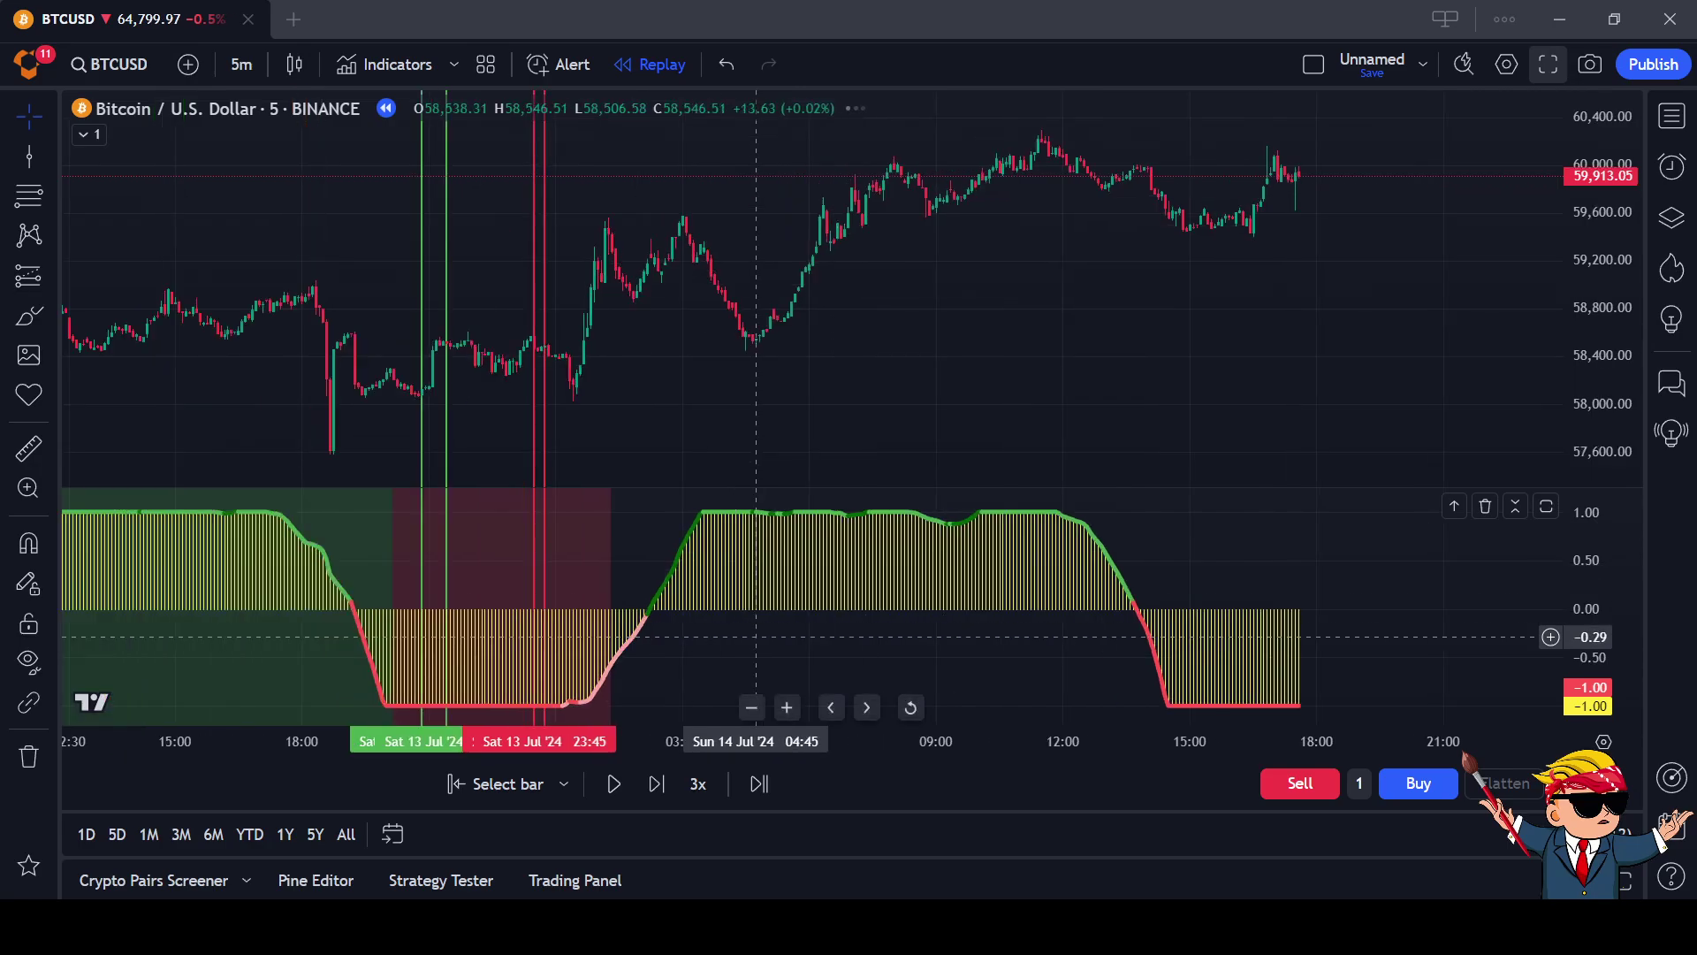
pyautogui.hscroll(-5, 654, 602)
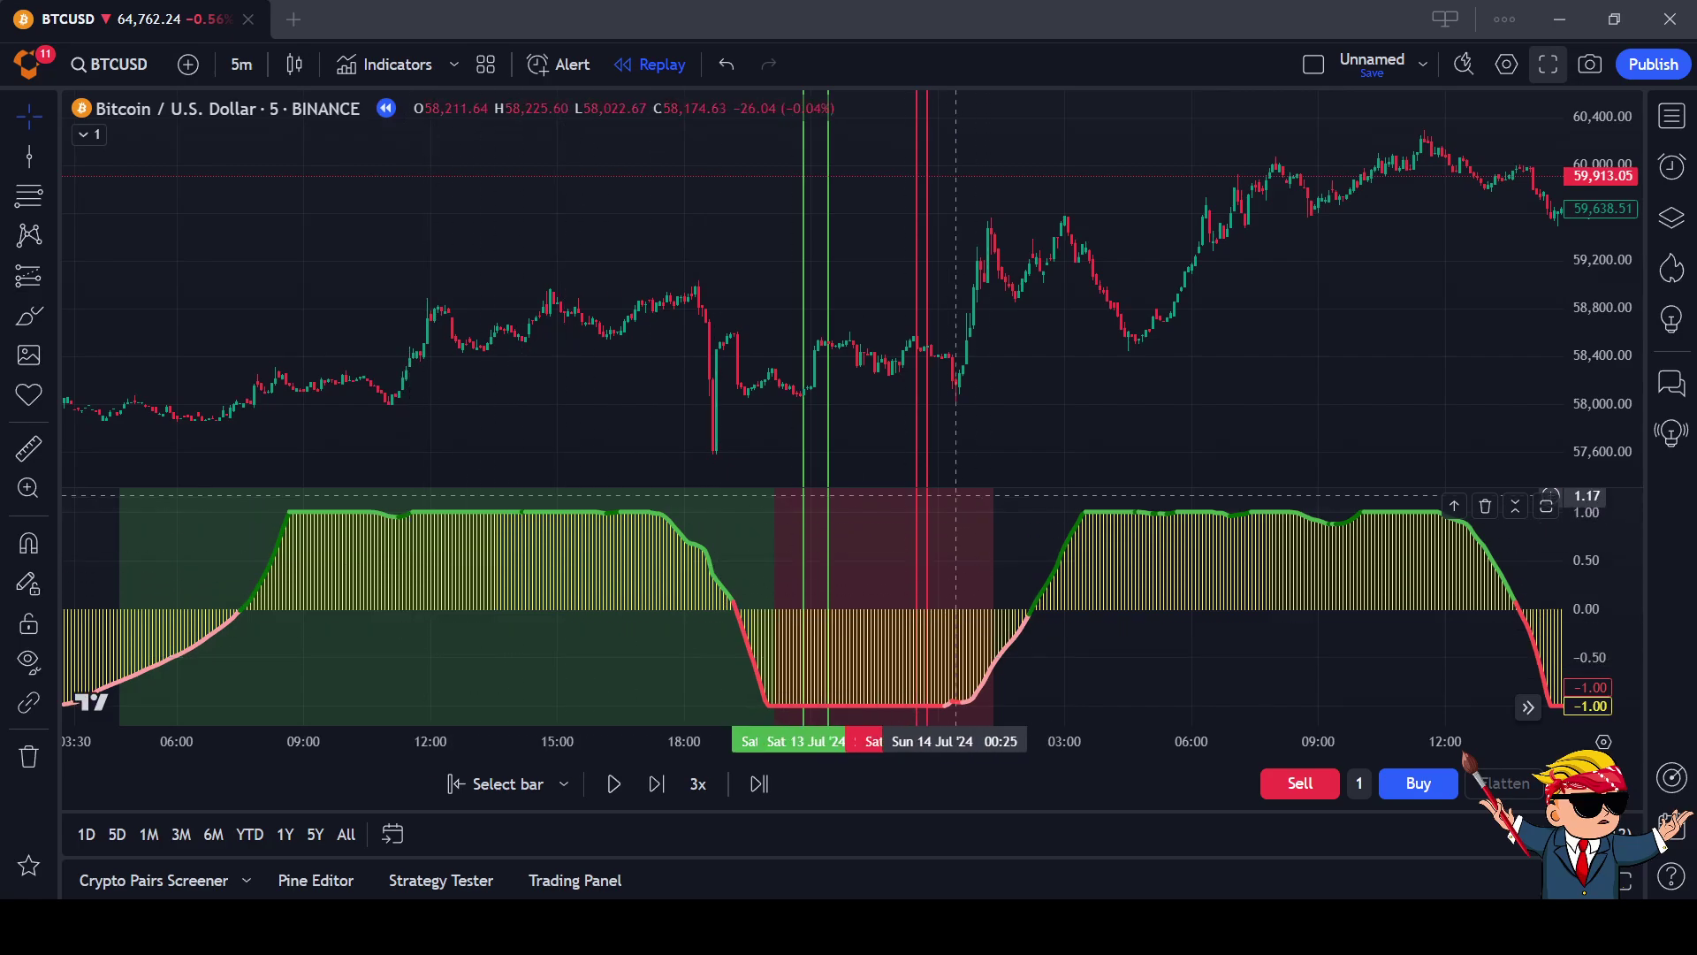
pyautogui.moveTo(1256, 387); pyautogui.dragTo(972, 415)
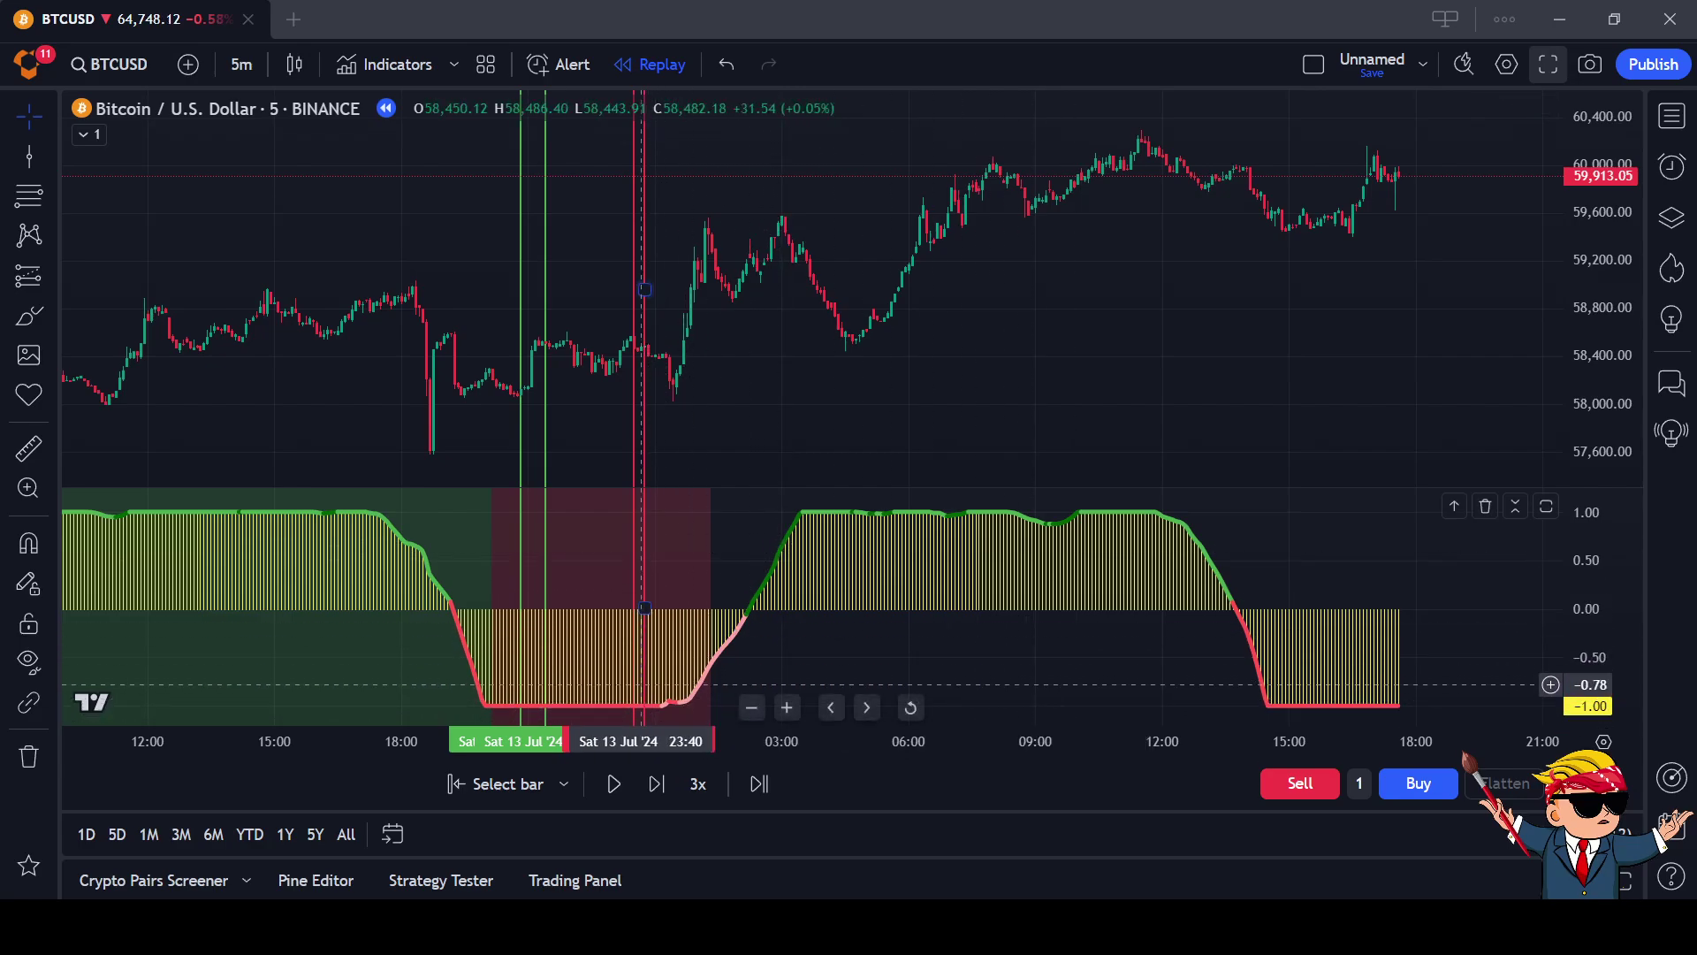
pyautogui.rightClick(944, 333)
pyautogui.click(977, 661)
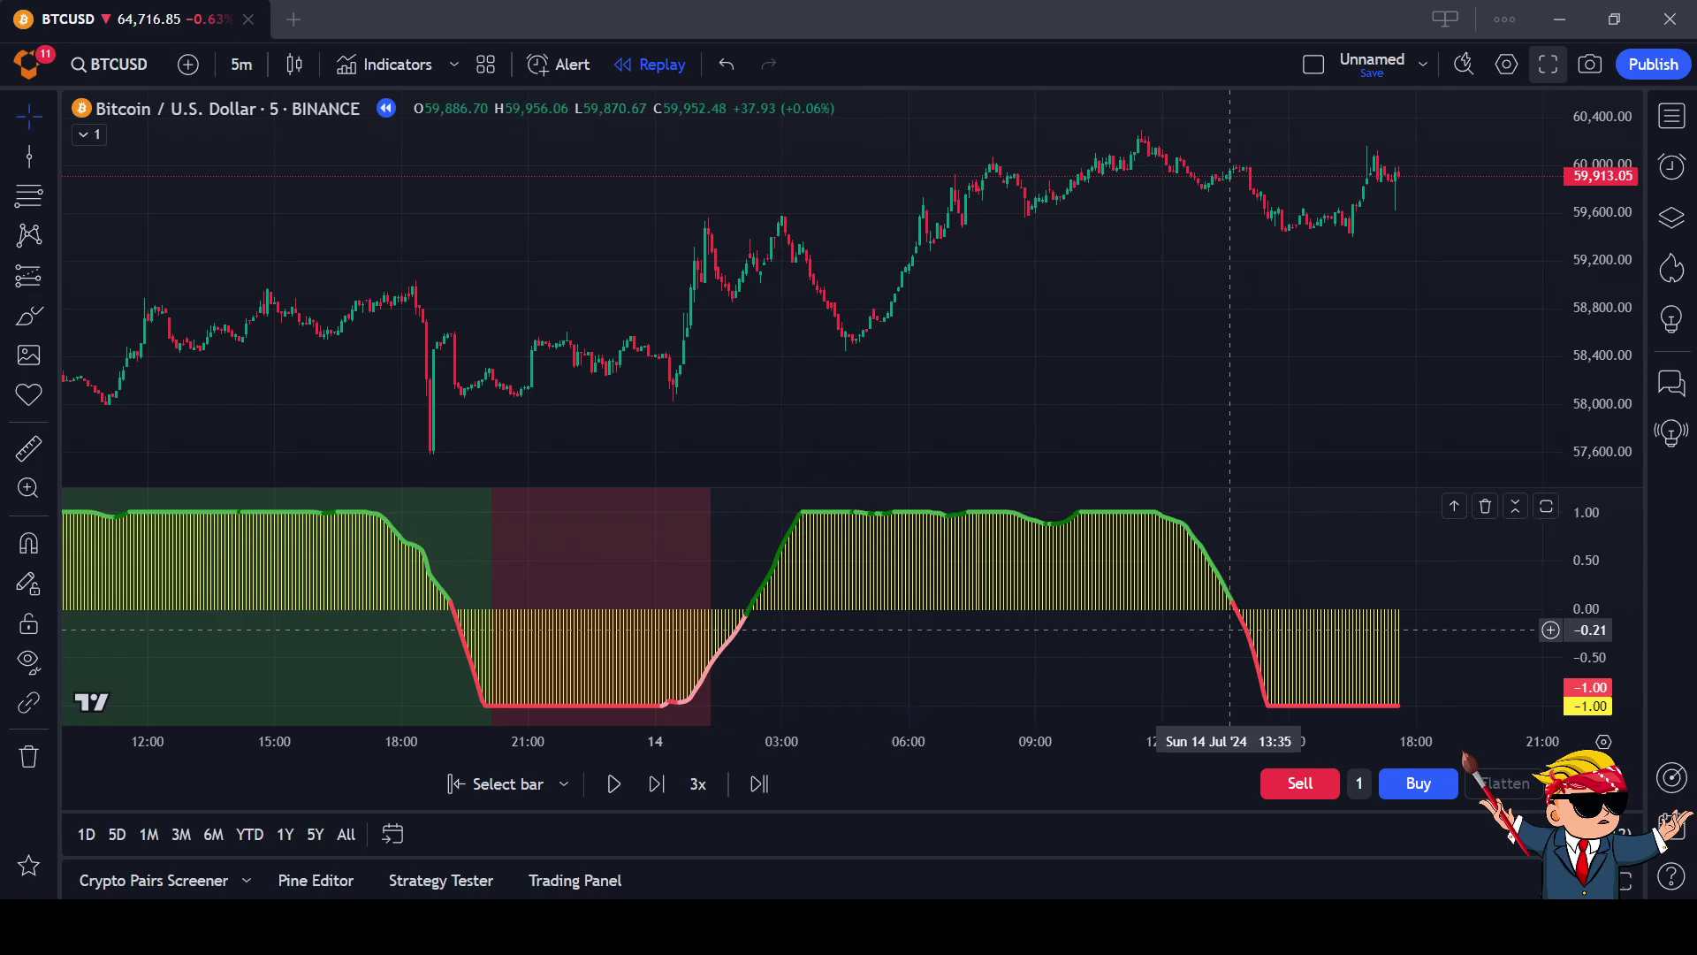
pyautogui.hscroll(5, 1198, 378)
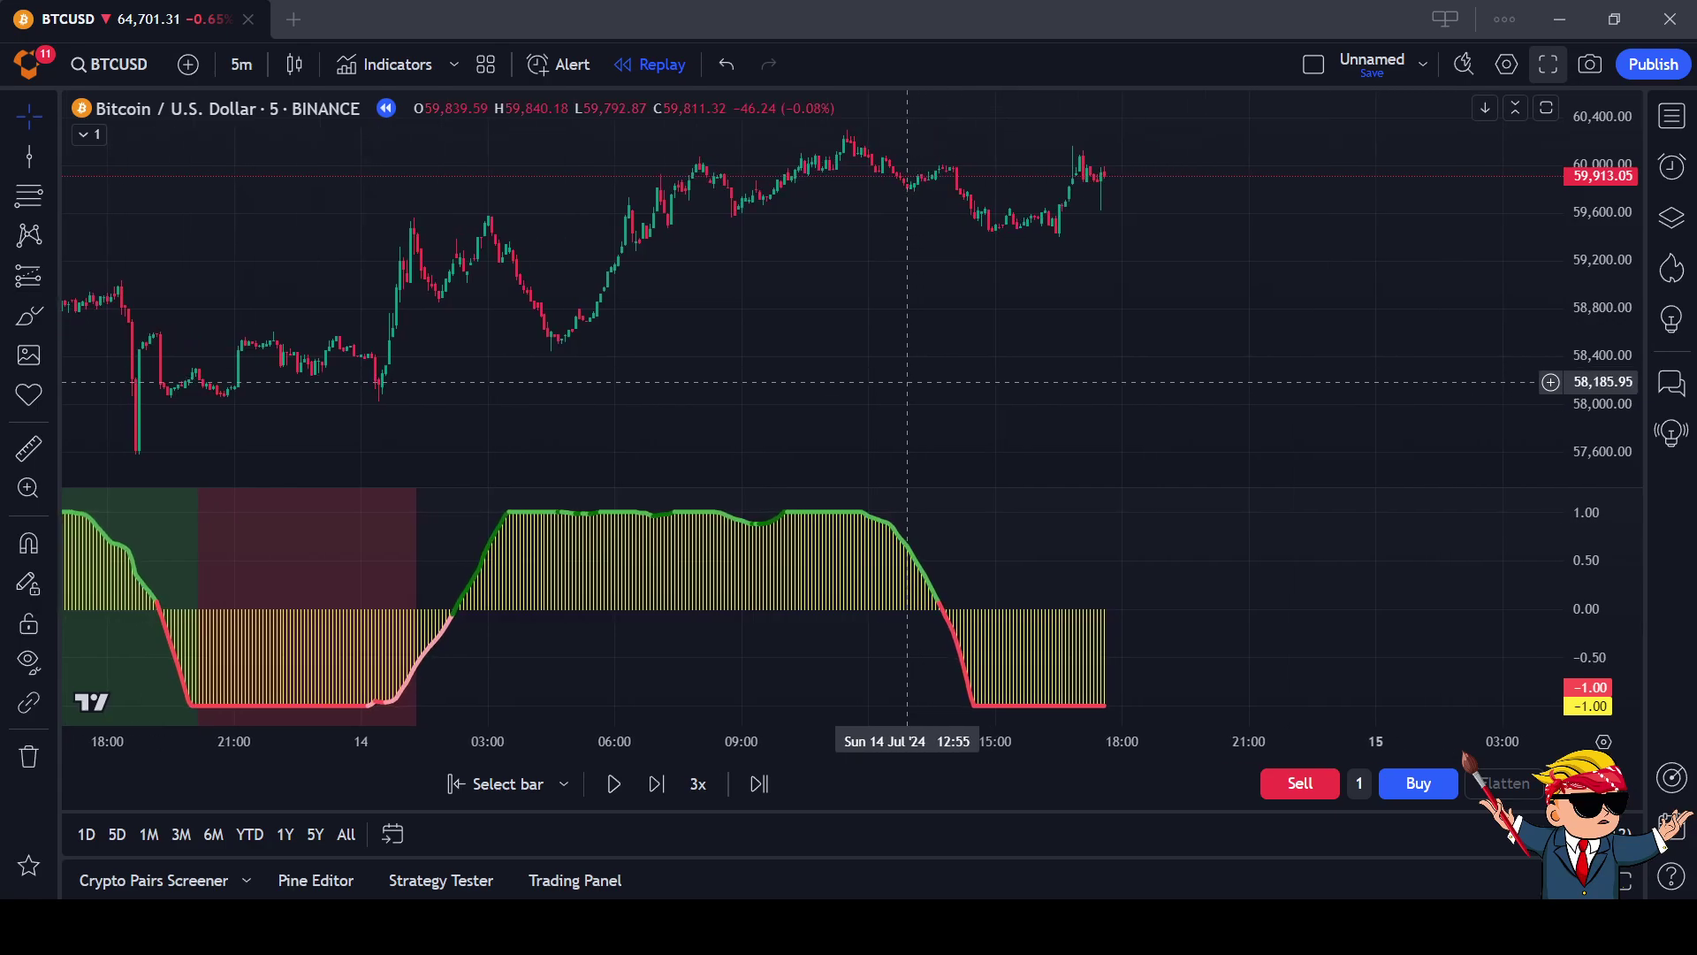